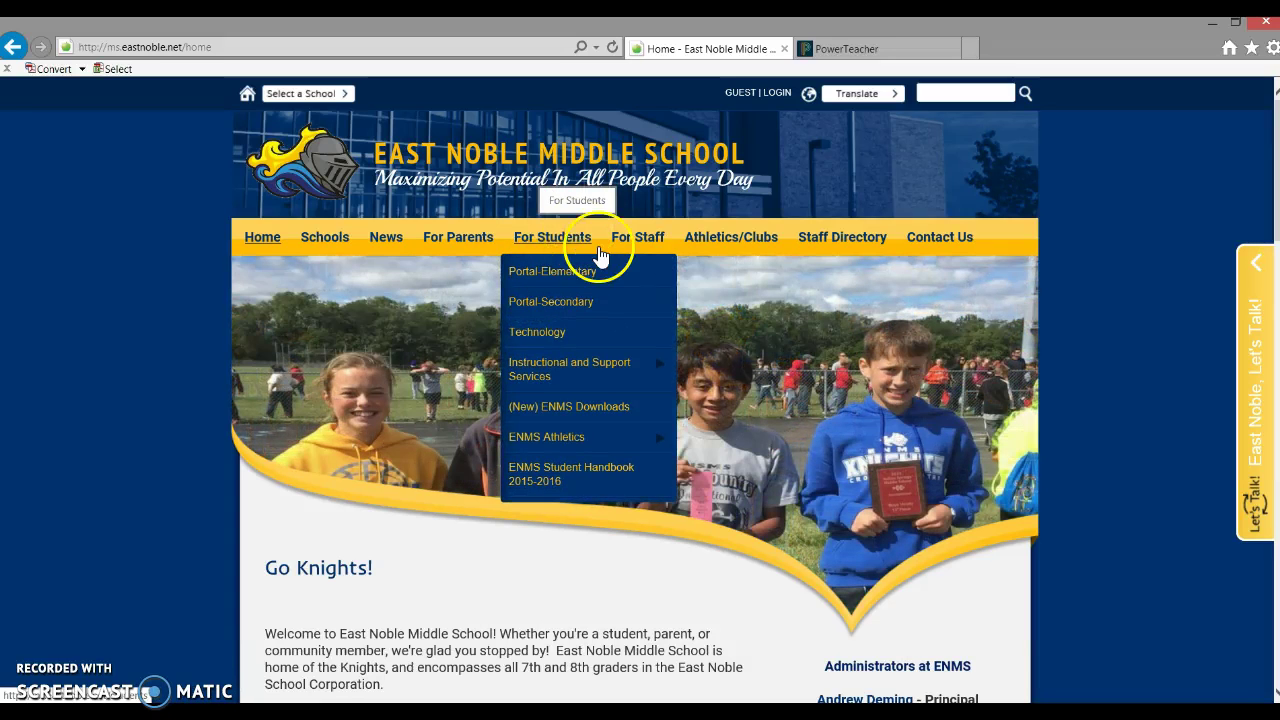
- Go to the (New) ENMS Downloads page from the site's For Students menu
mouse_move(612, 238)
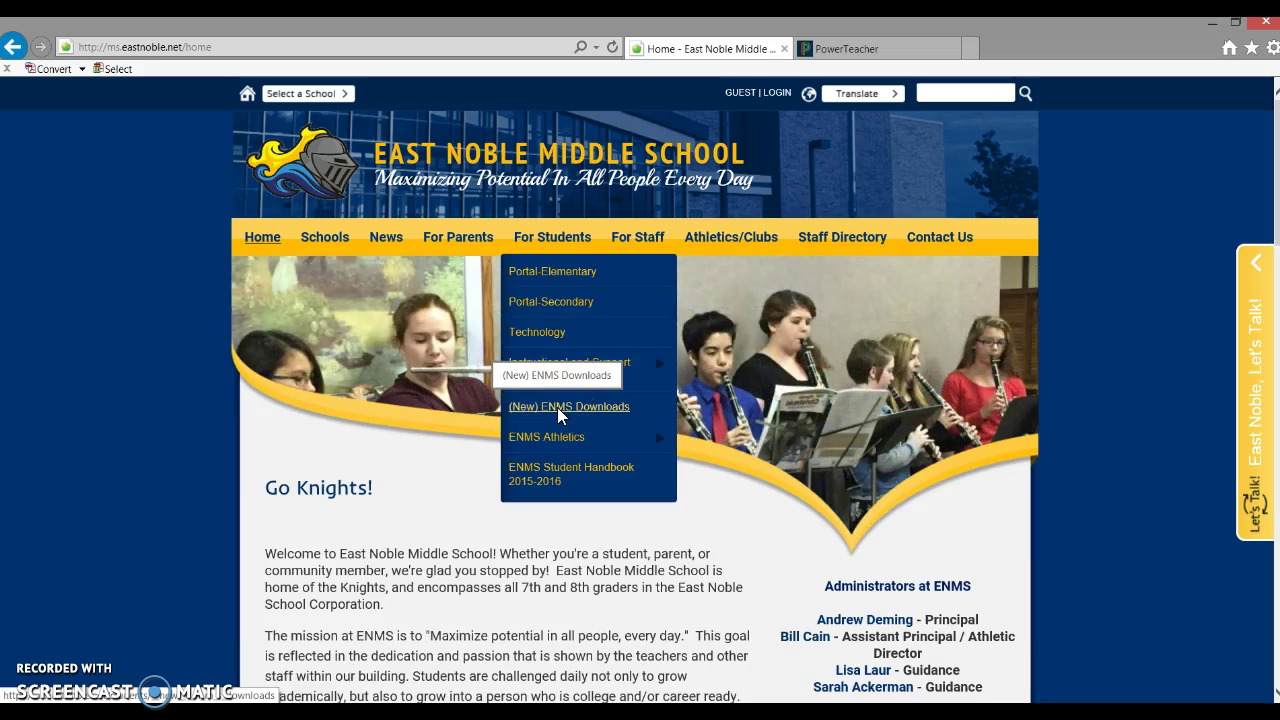
click(557, 409)
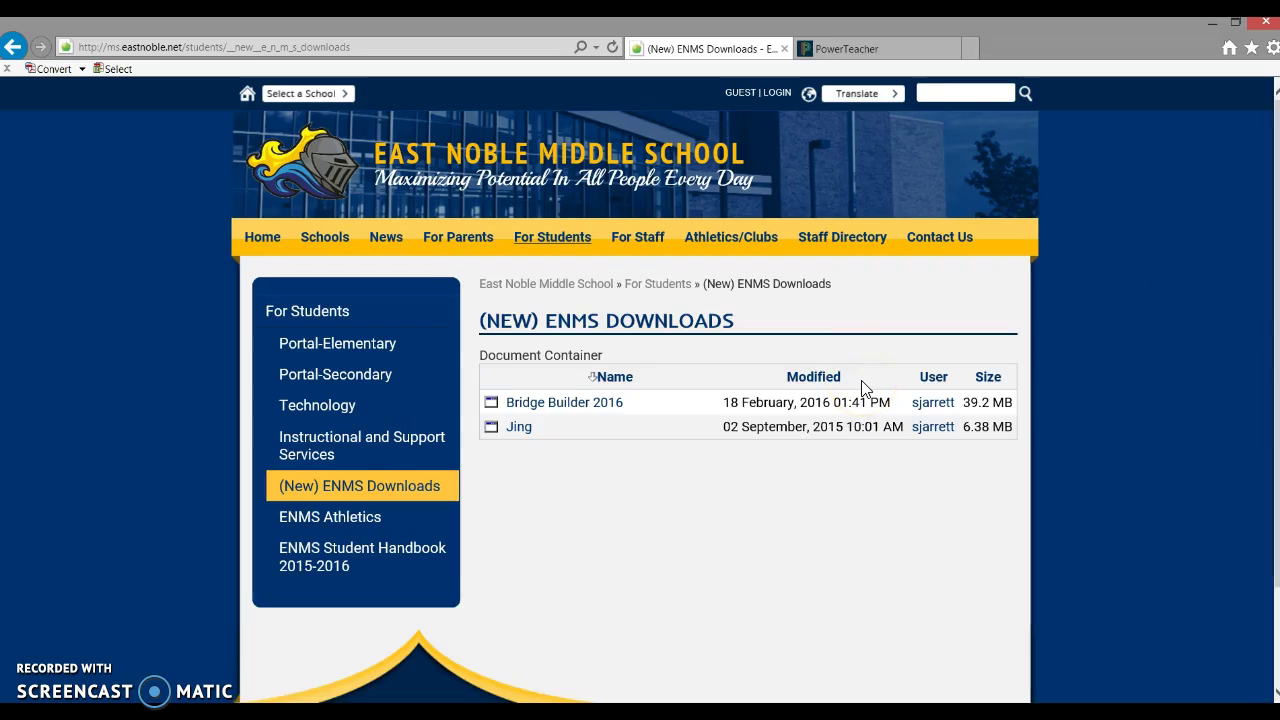
- Download Bridge Builder 2016.exe from the downloads page and run the installer
click(577, 404)
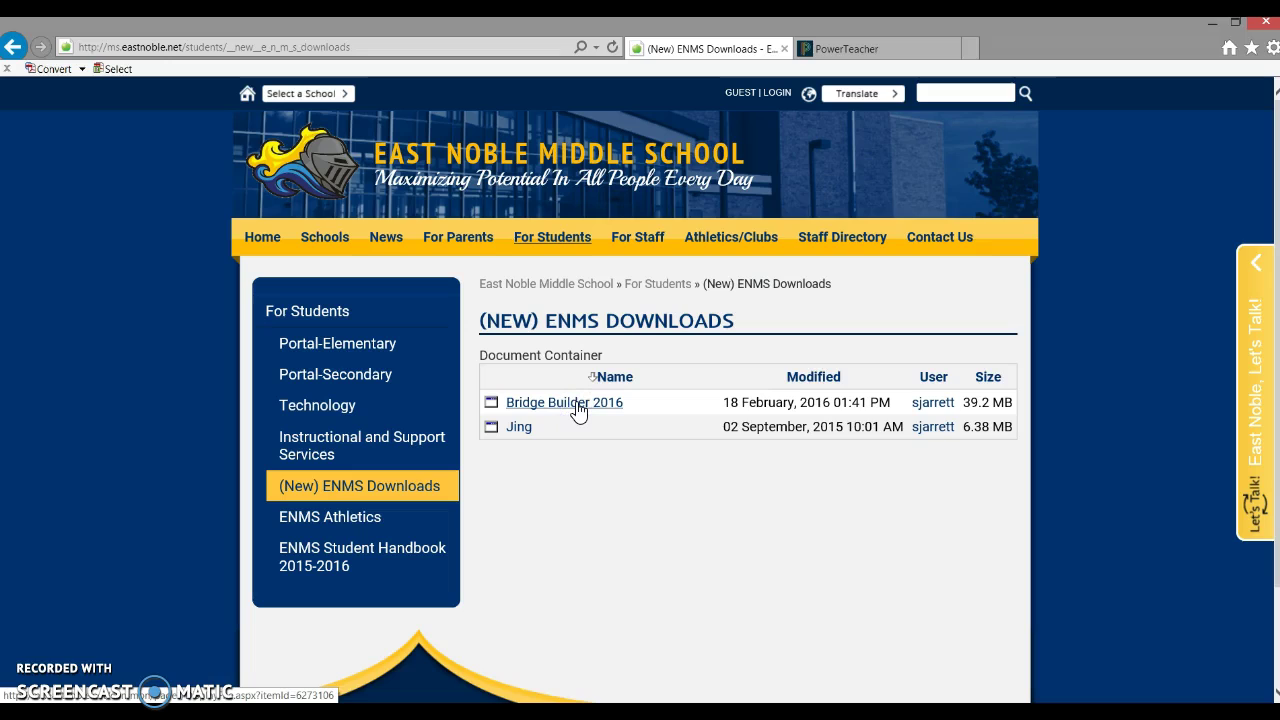
click(552, 410)
click(546, 410)
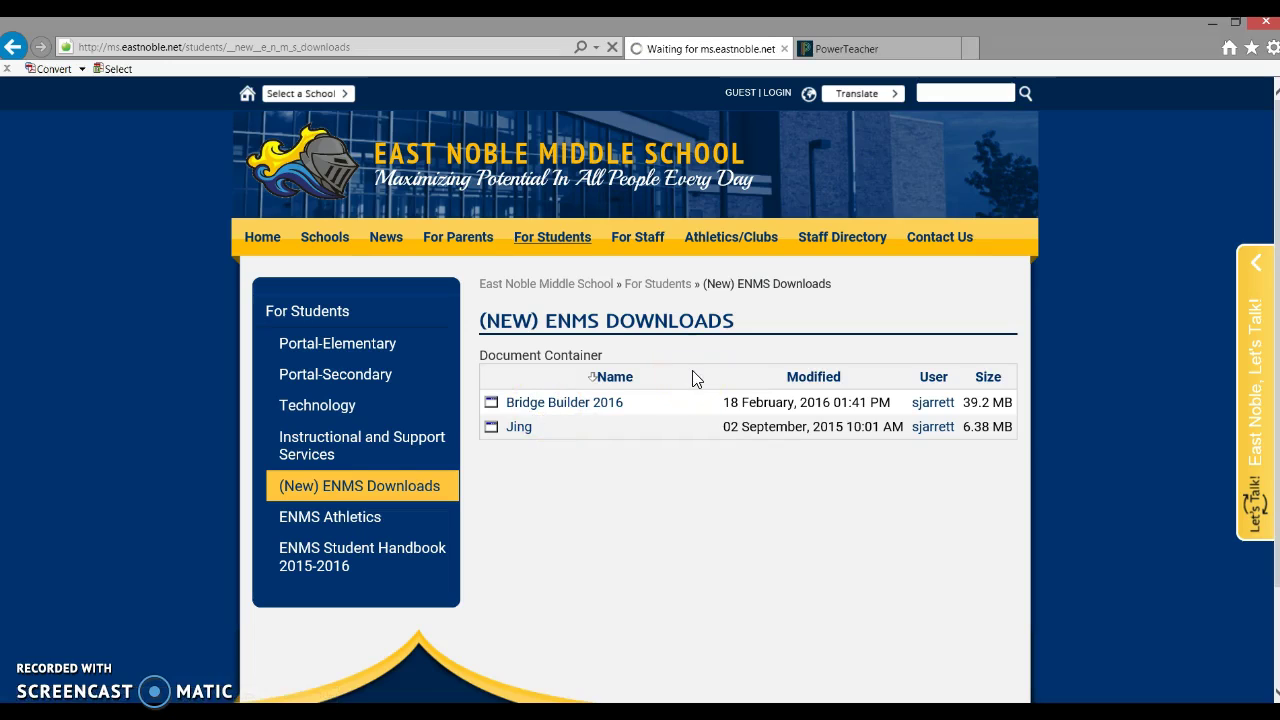
click(711, 403)
click(648, 433)
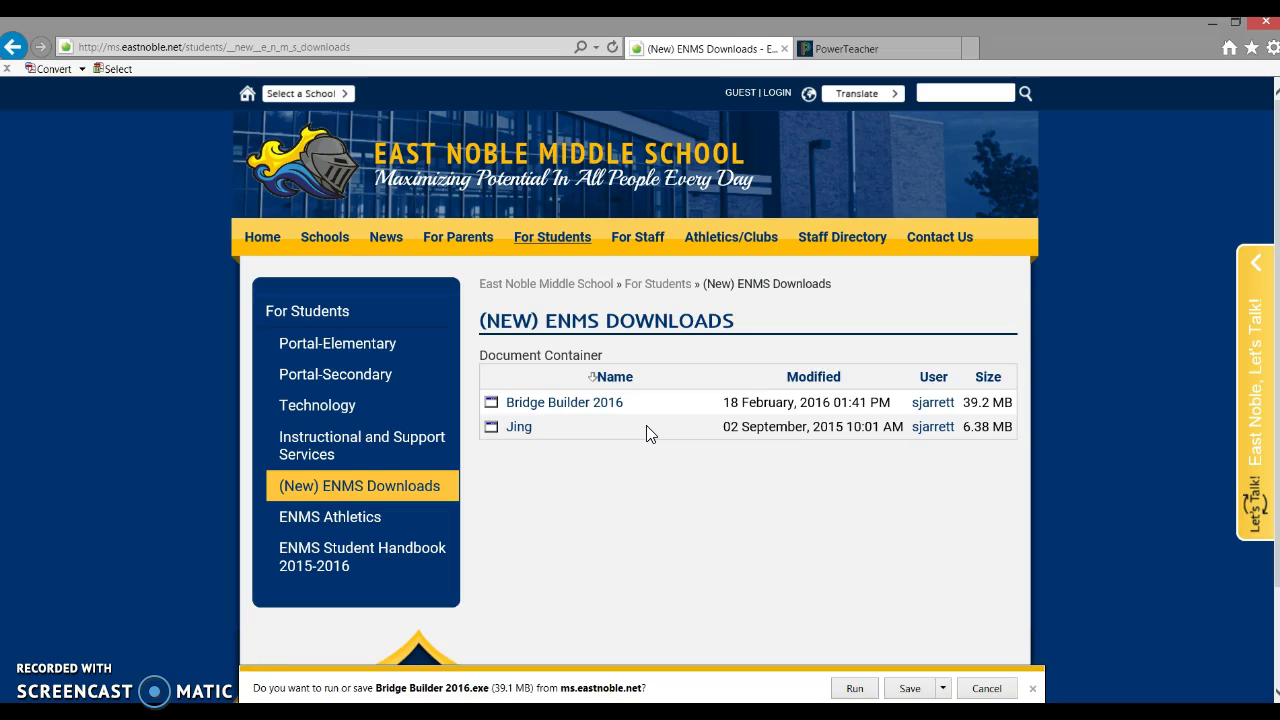
click(855, 689)
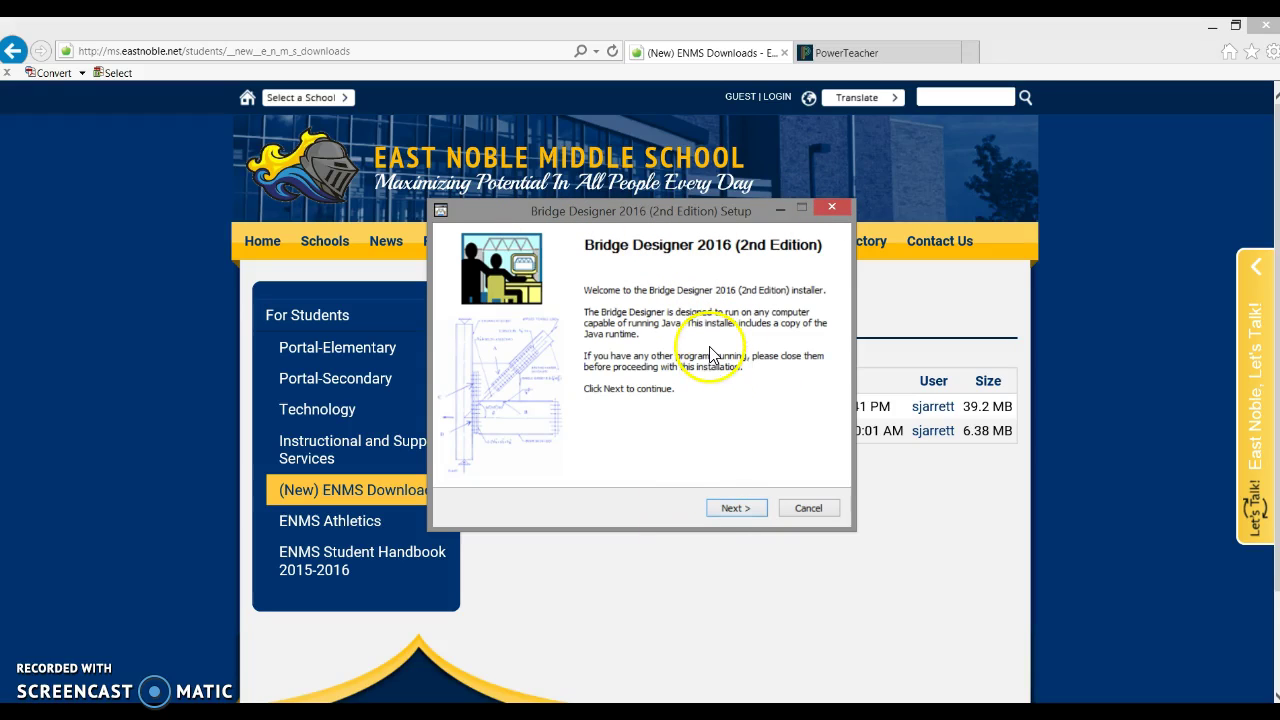
- Install Bridge Designer 2016 for all users, with both components, in the default Program Files (x86) folder
click(745, 511)
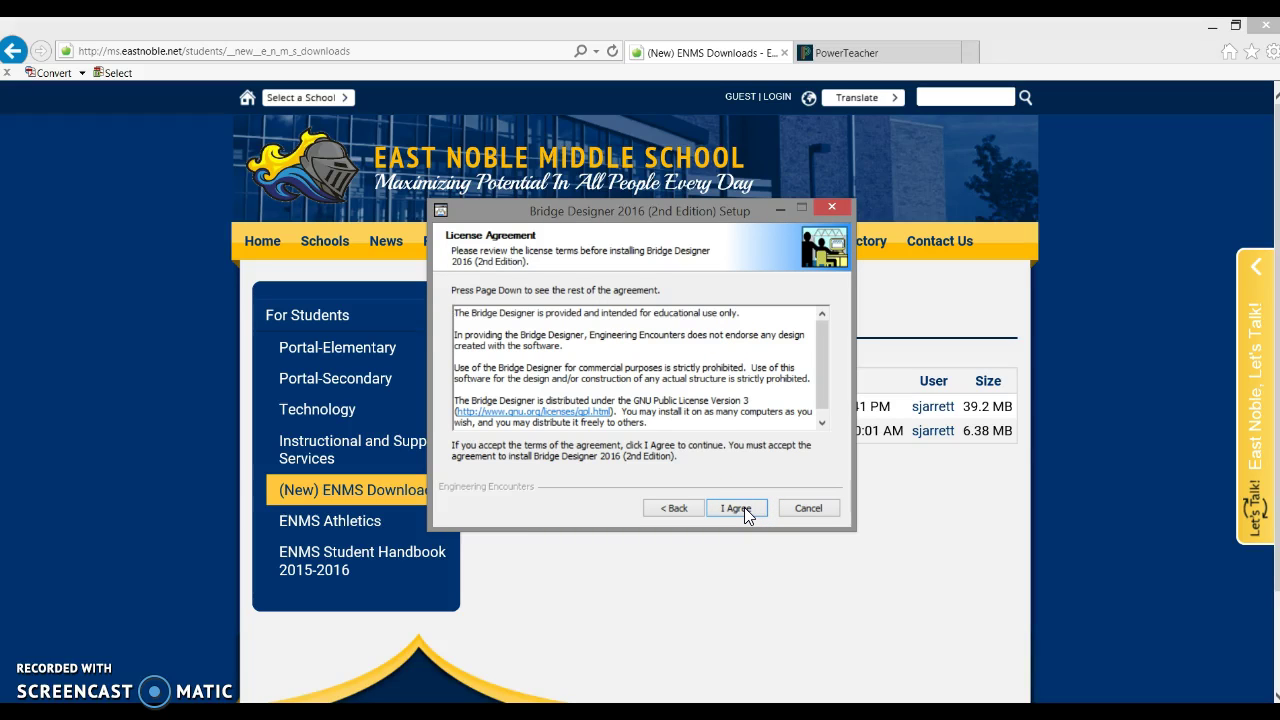
click(744, 507)
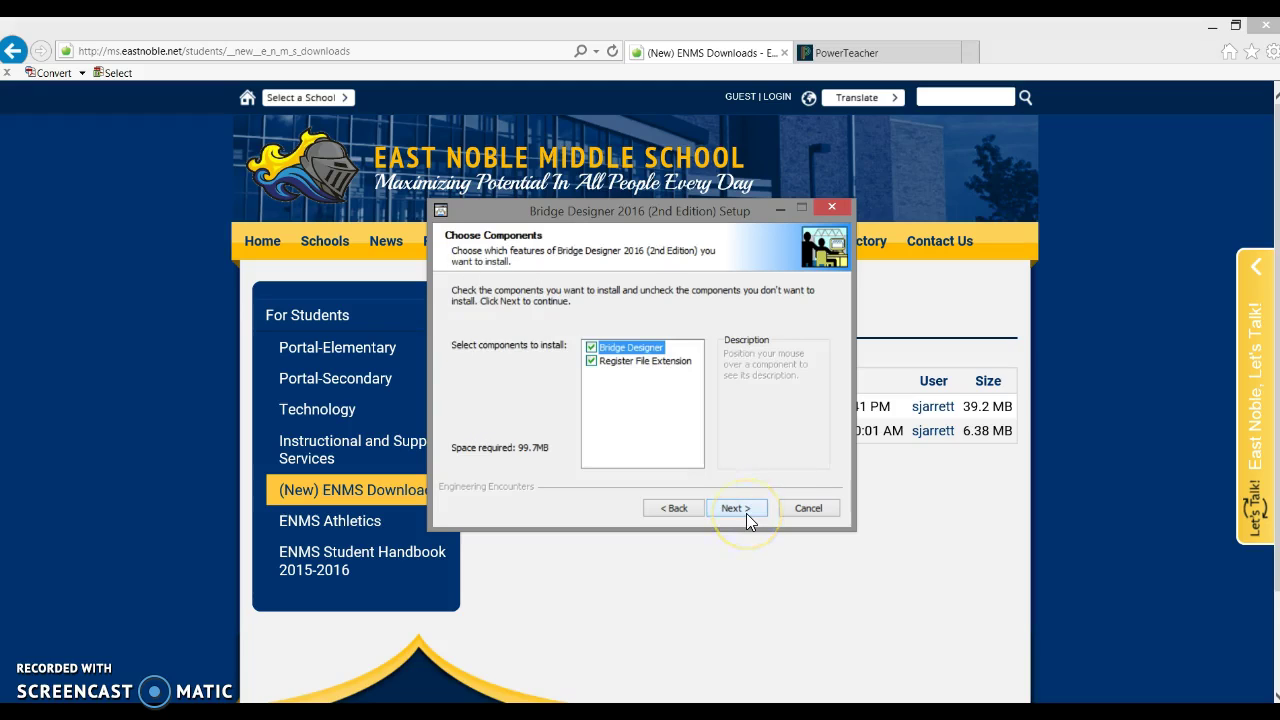
click(746, 513)
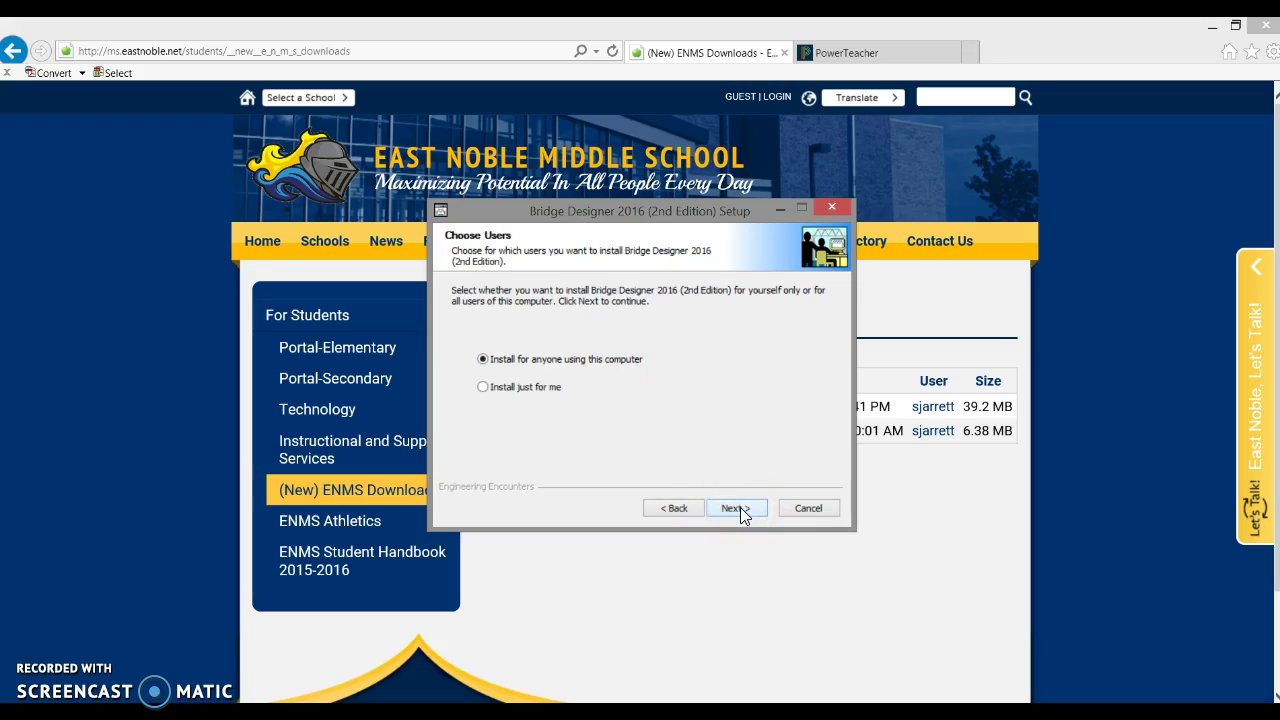
click(736, 509)
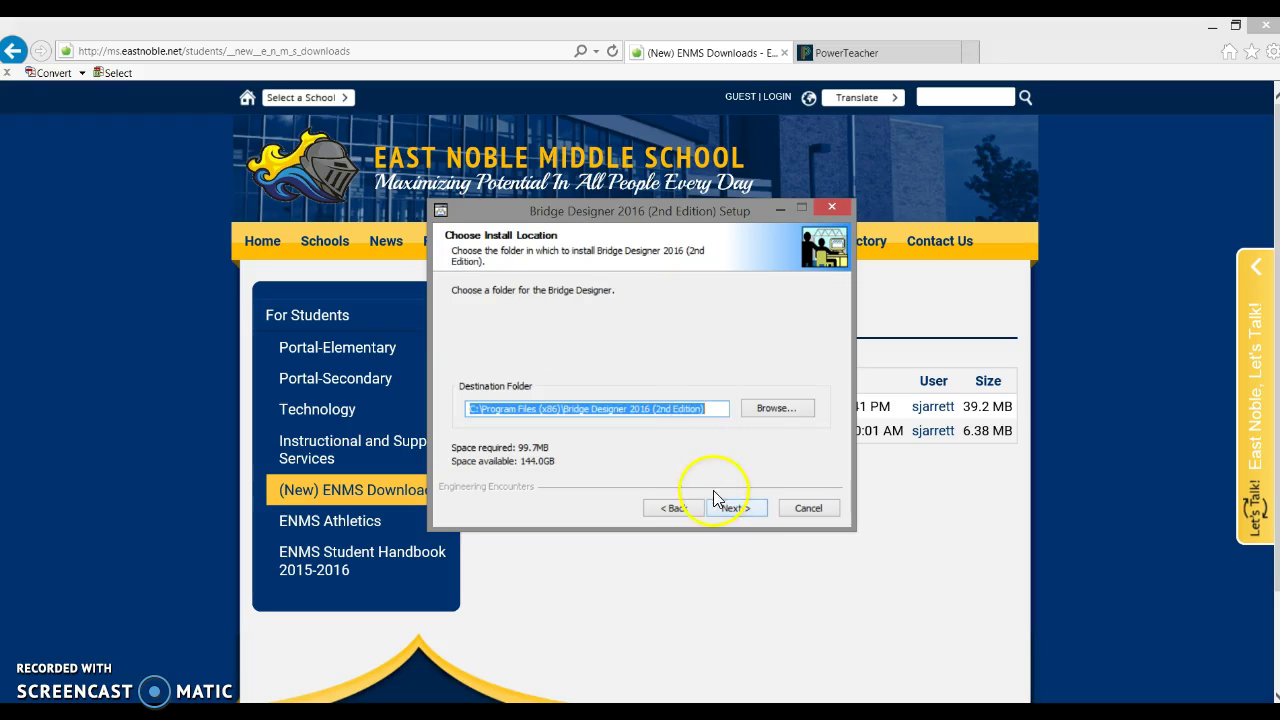
click(736, 510)
click(736, 508)
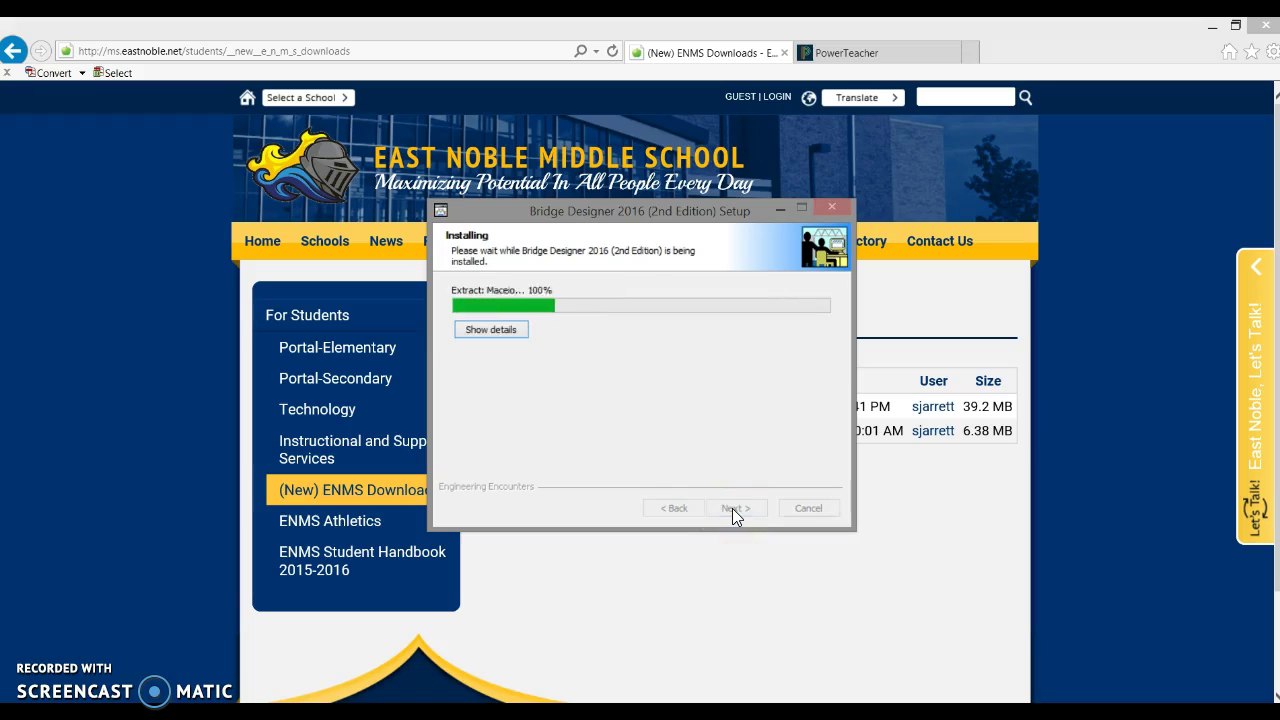
click(732, 508)
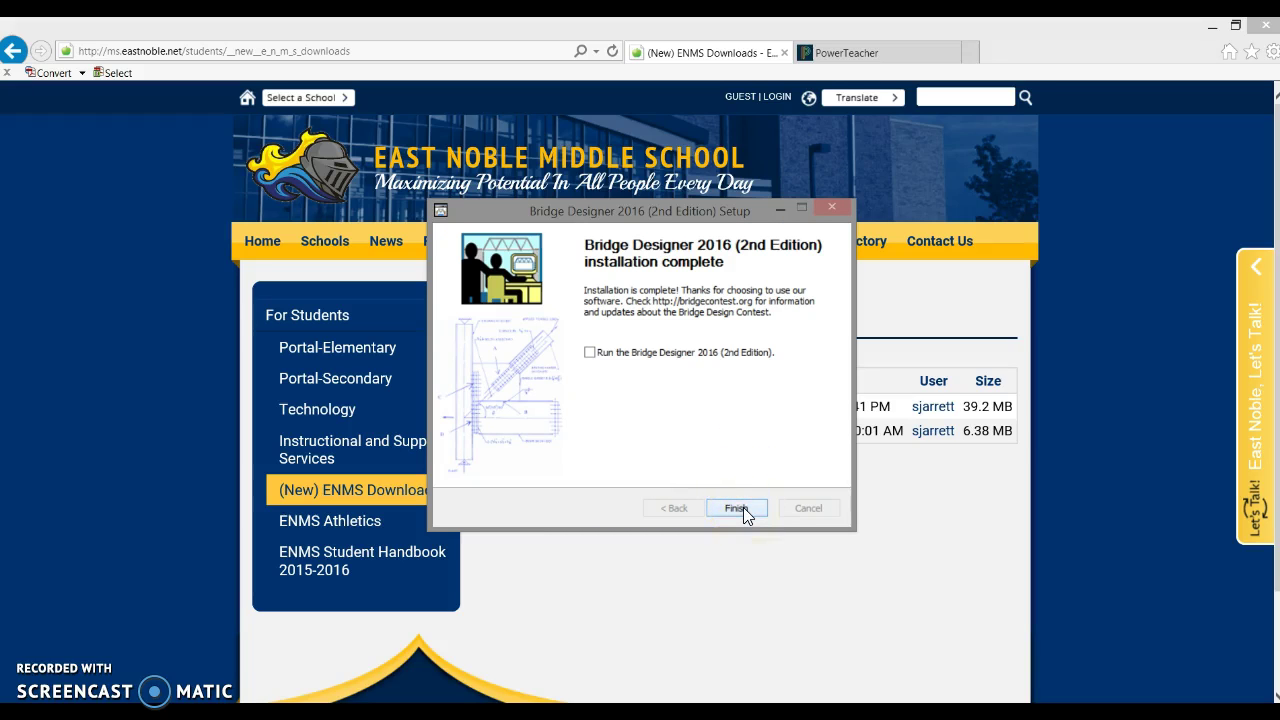
- Close the finished setup wizard and minimize Internet Explorer and PowerTeacher Gradebook to reveal the desktop
click(743, 508)
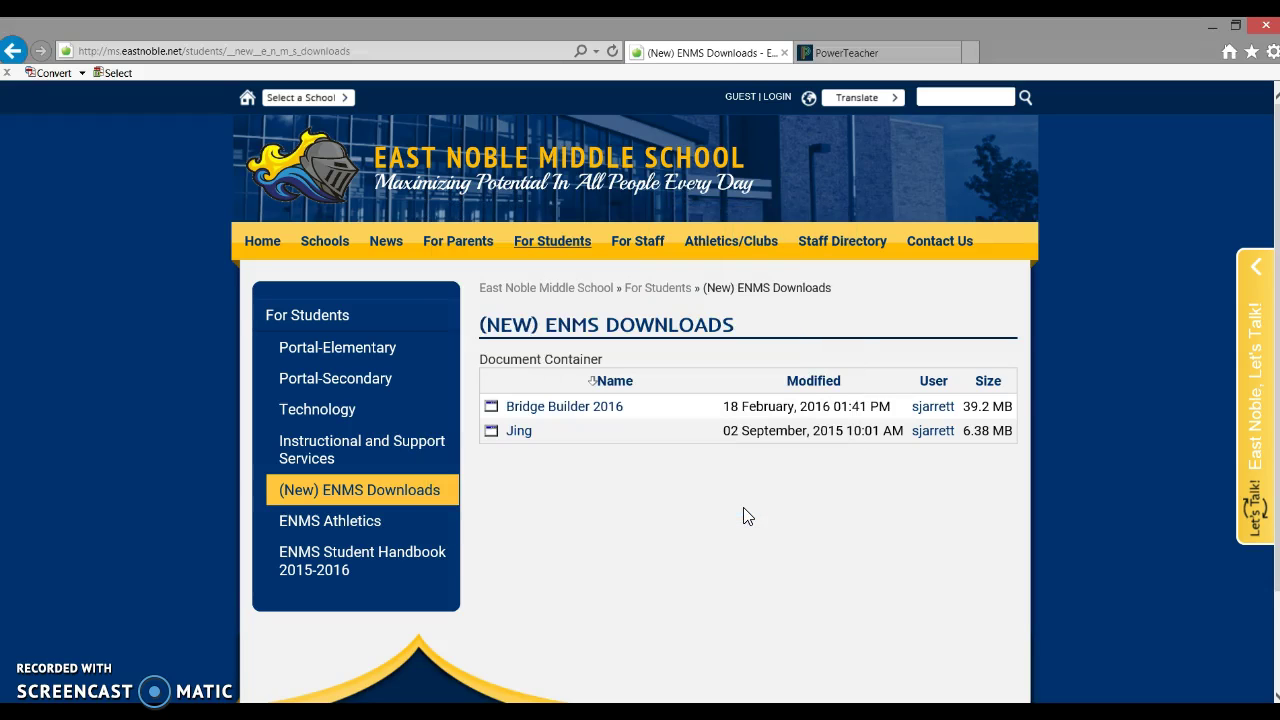
click(752, 503)
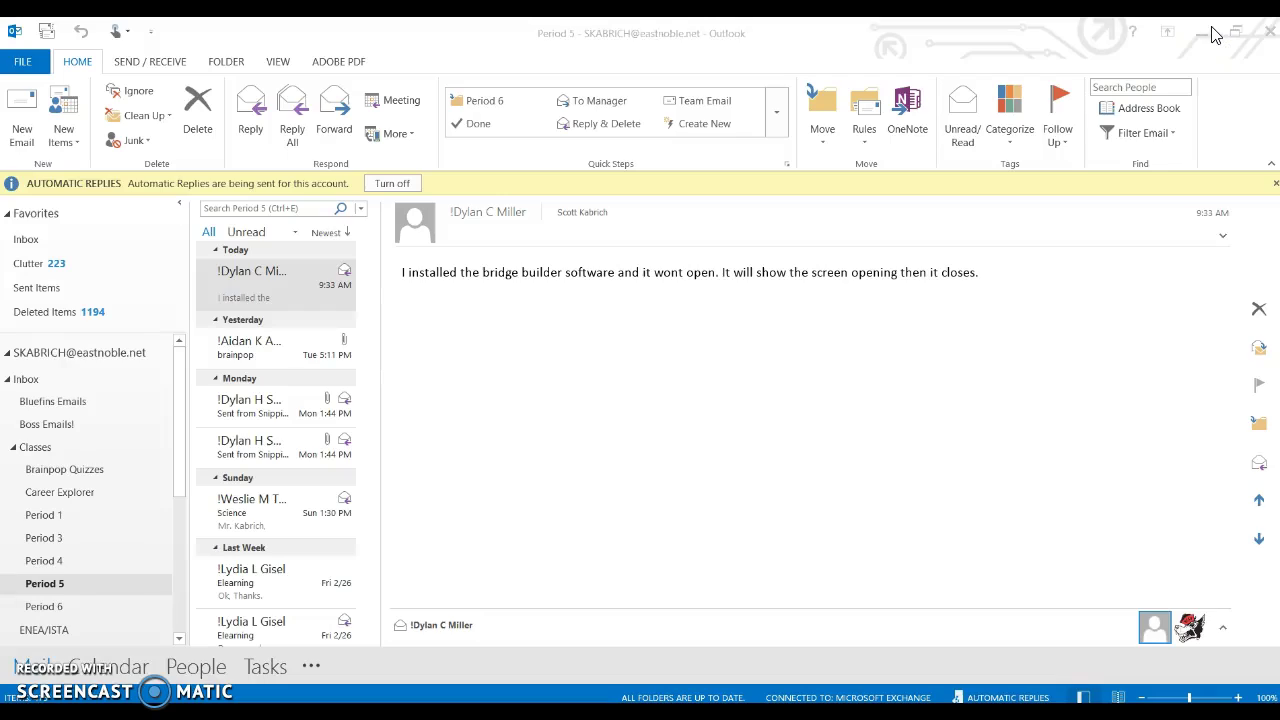
click(1212, 33)
click(1212, 33)
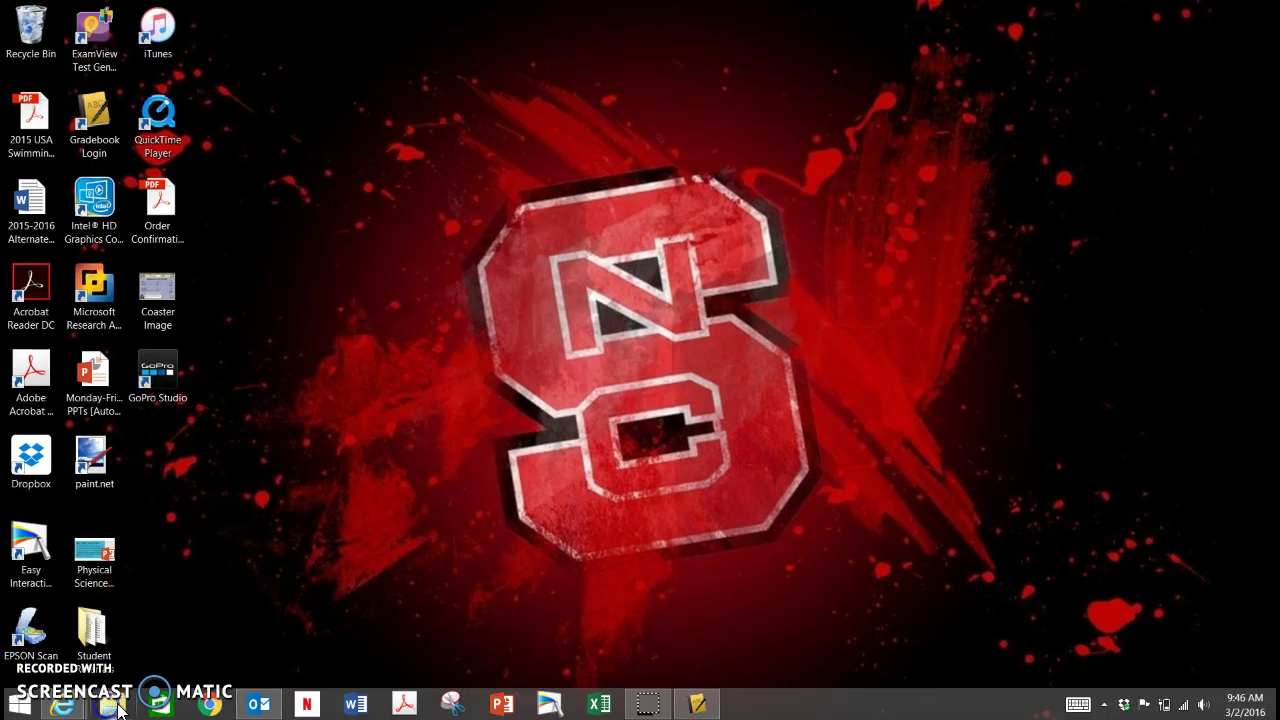
click(110, 715)
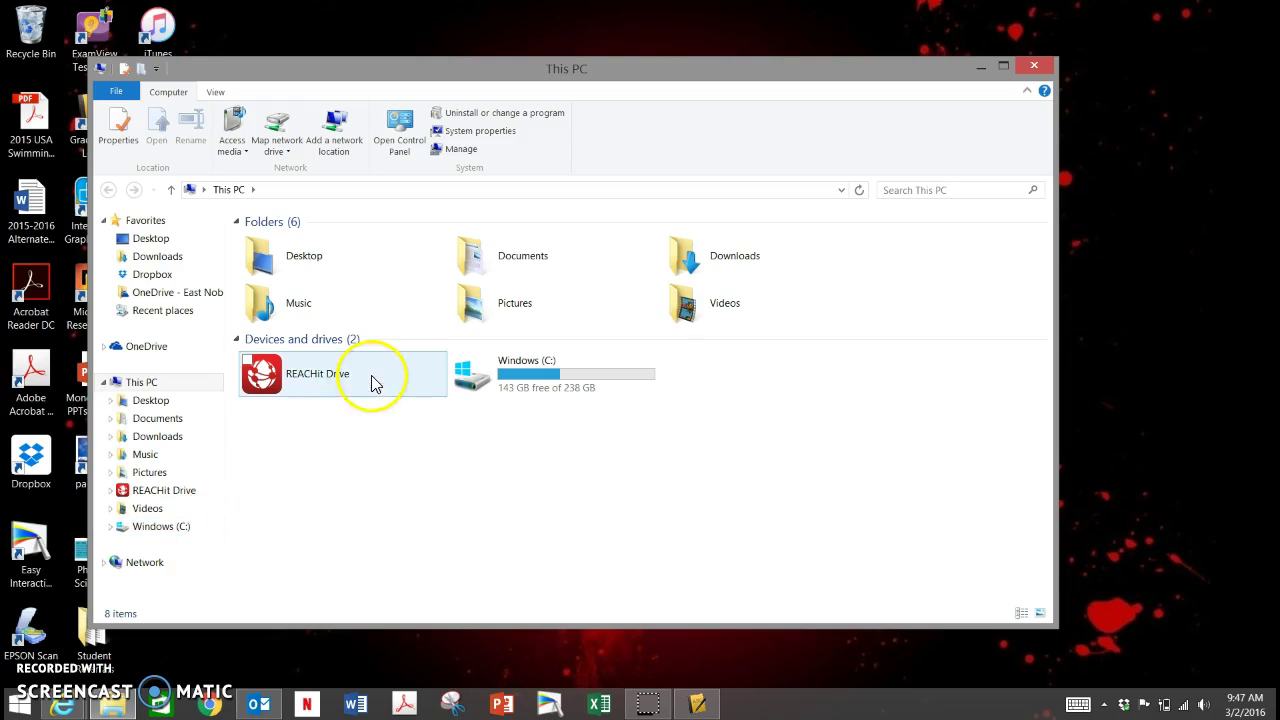
click(145, 536)
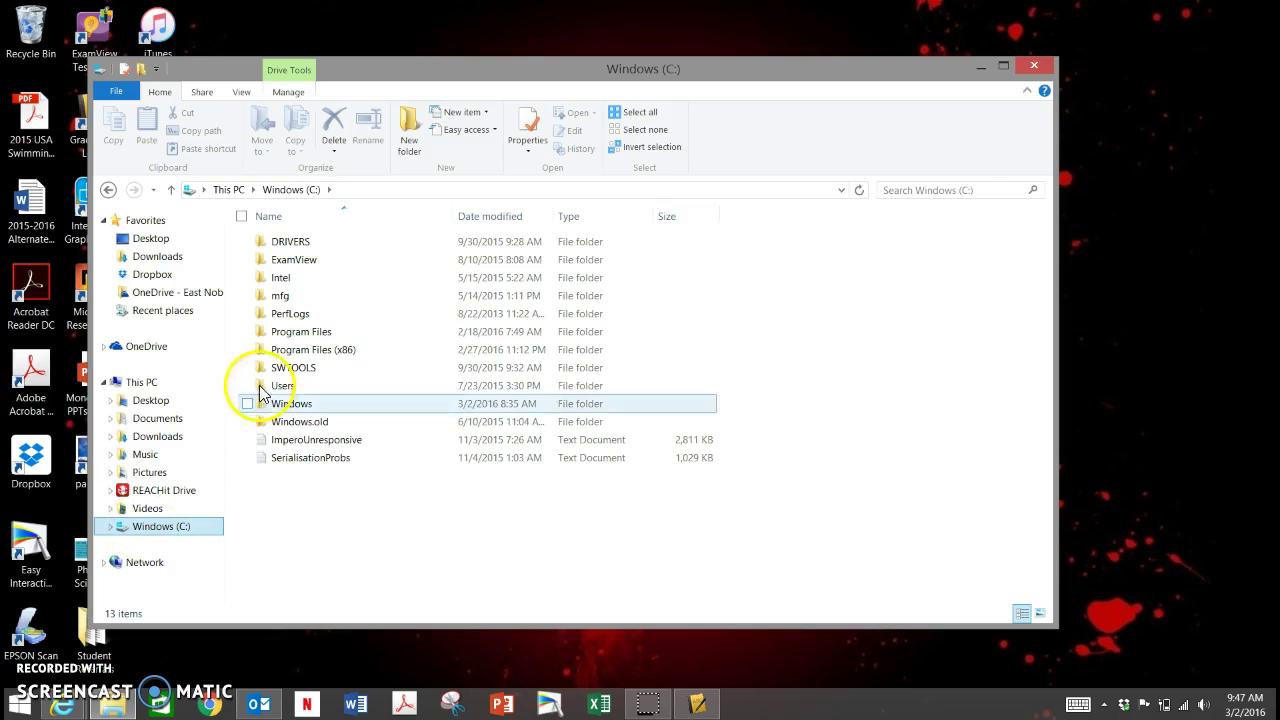
double_click(303, 332)
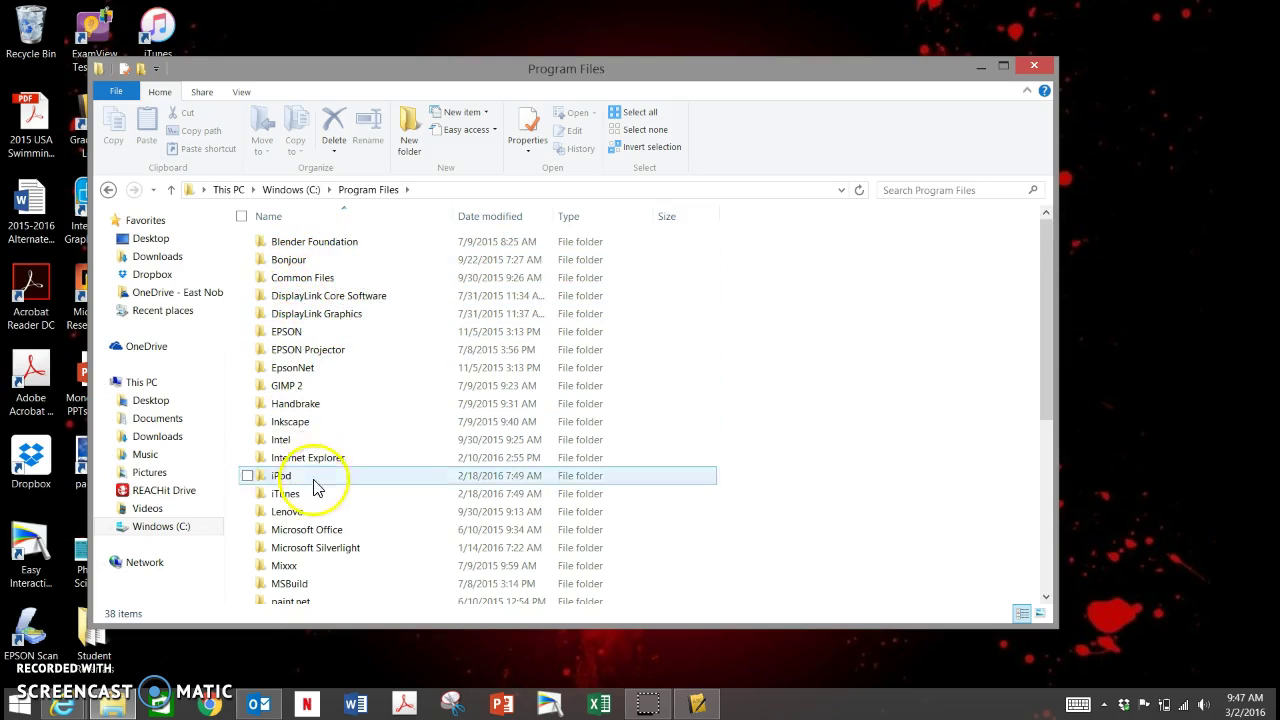
scroll(322, 515, down, 6)
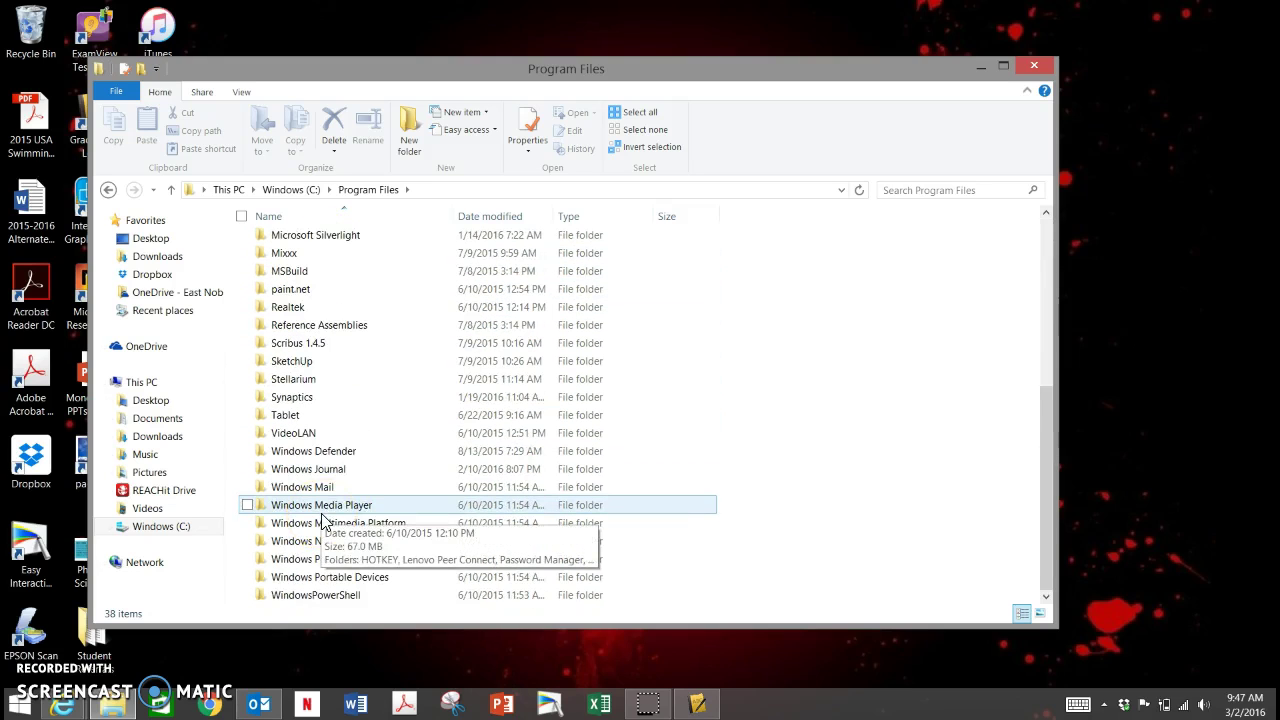
scroll(322, 515, up, 6)
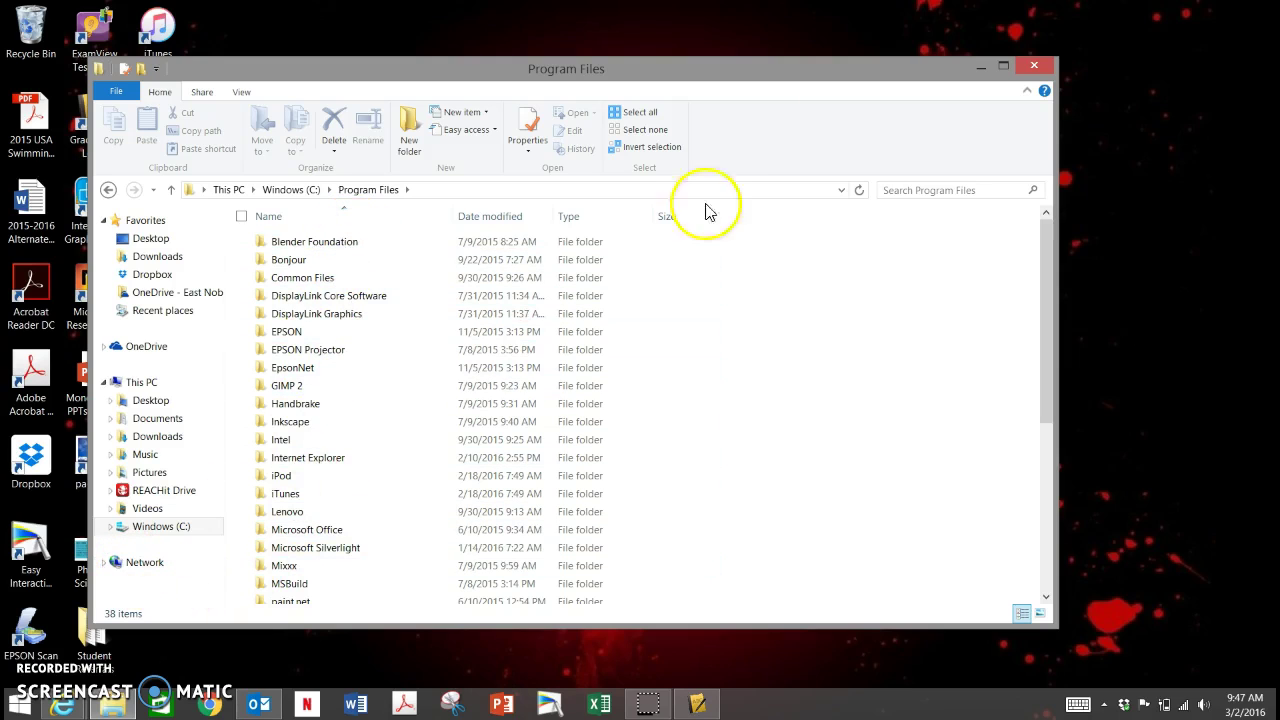
click(1034, 65)
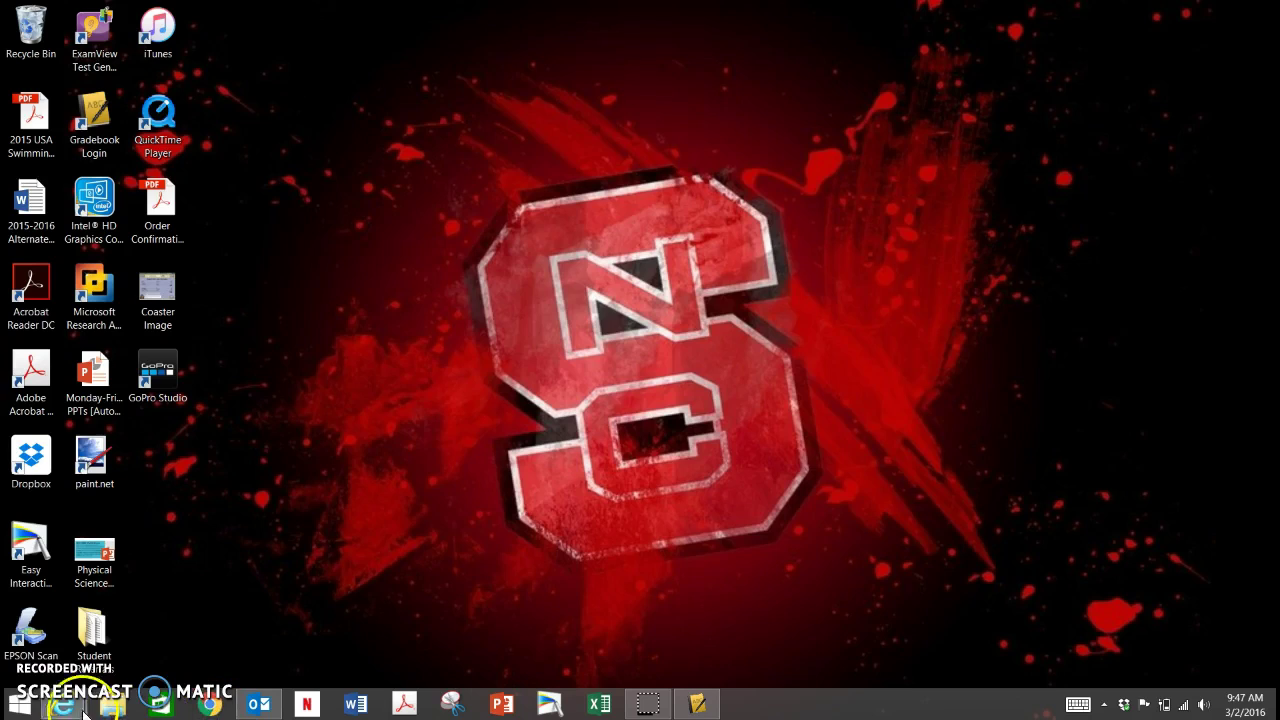
- Launch Bridge Designer 2016 (2nd Edition) from the Start screen's Apps list
click(27, 706)
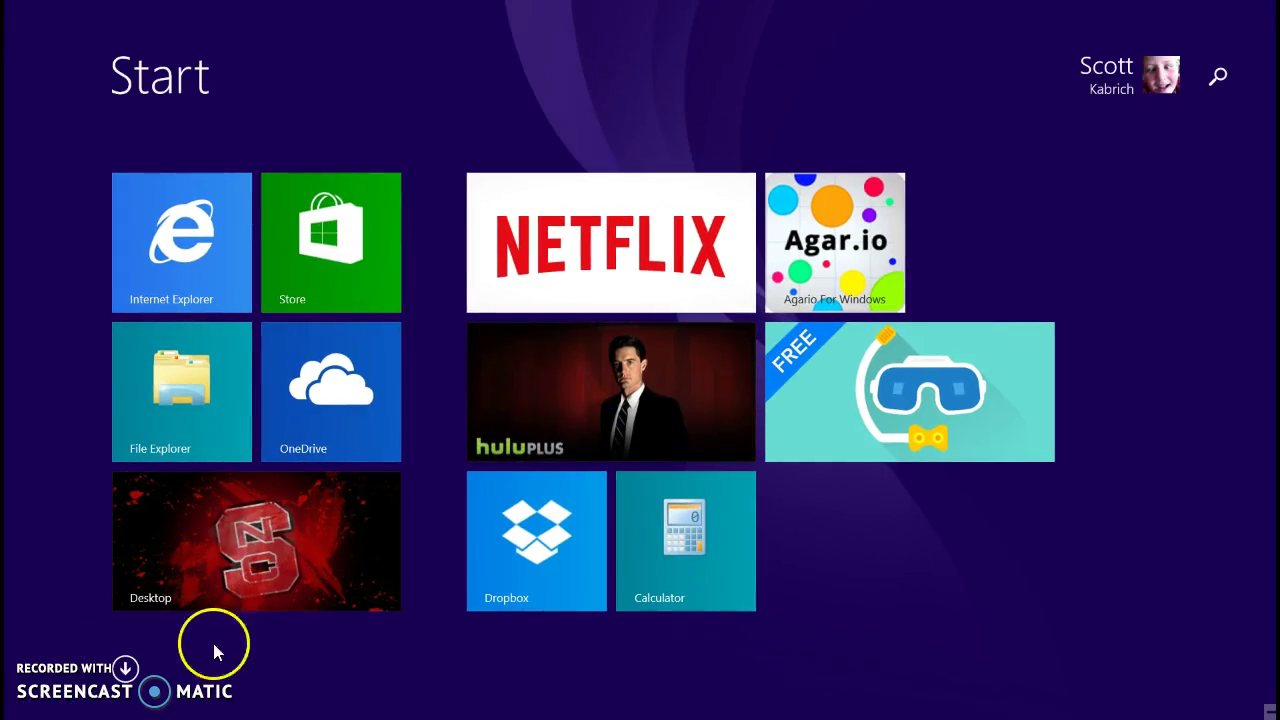
click(125, 667)
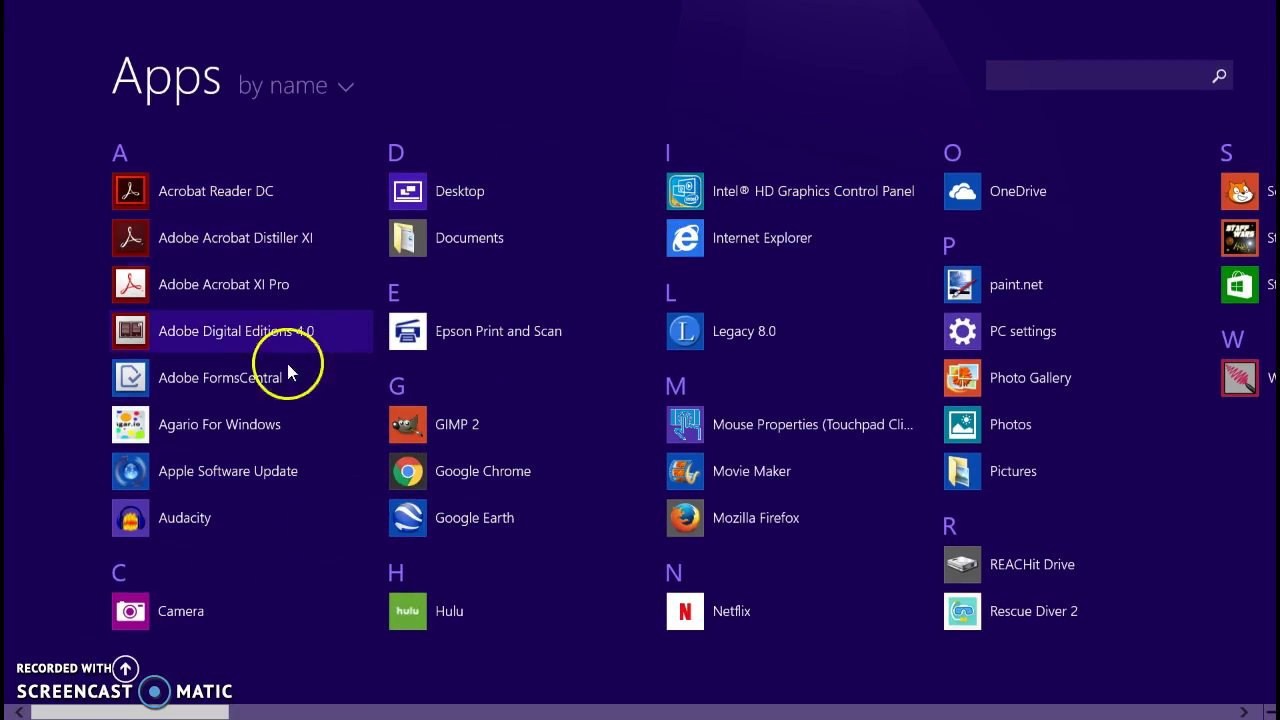
click(737, 714)
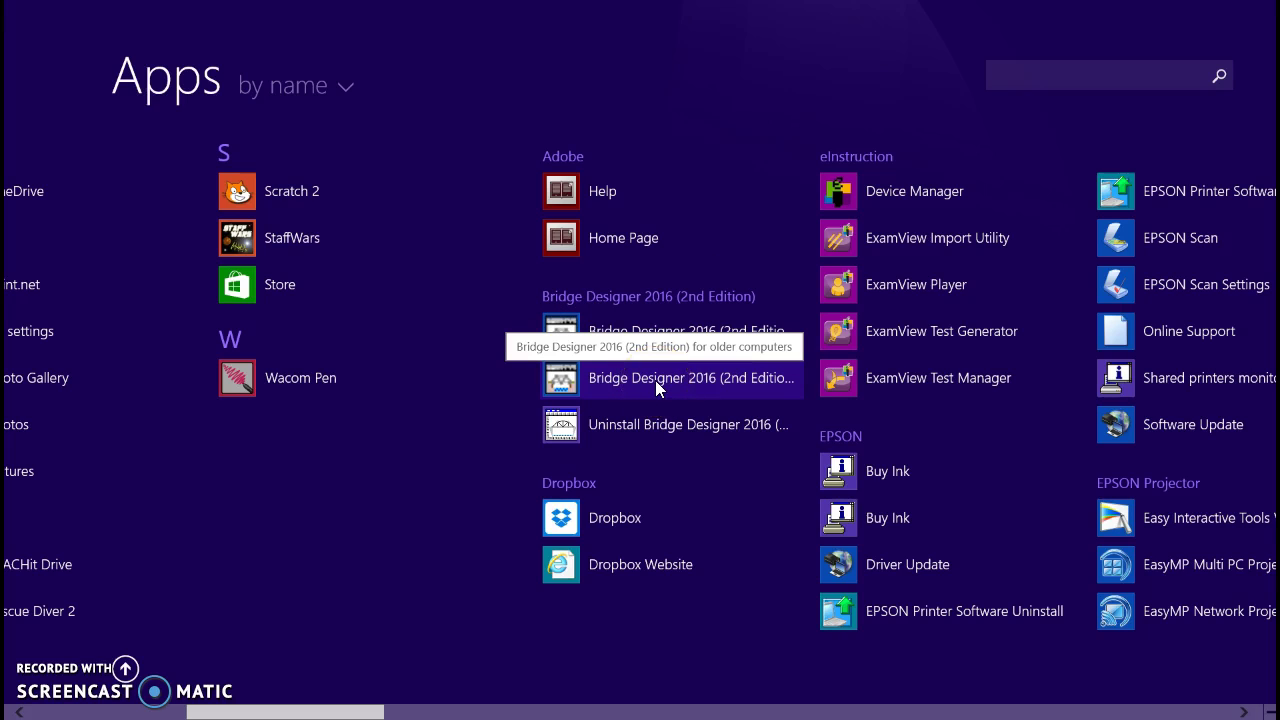
click(655, 380)
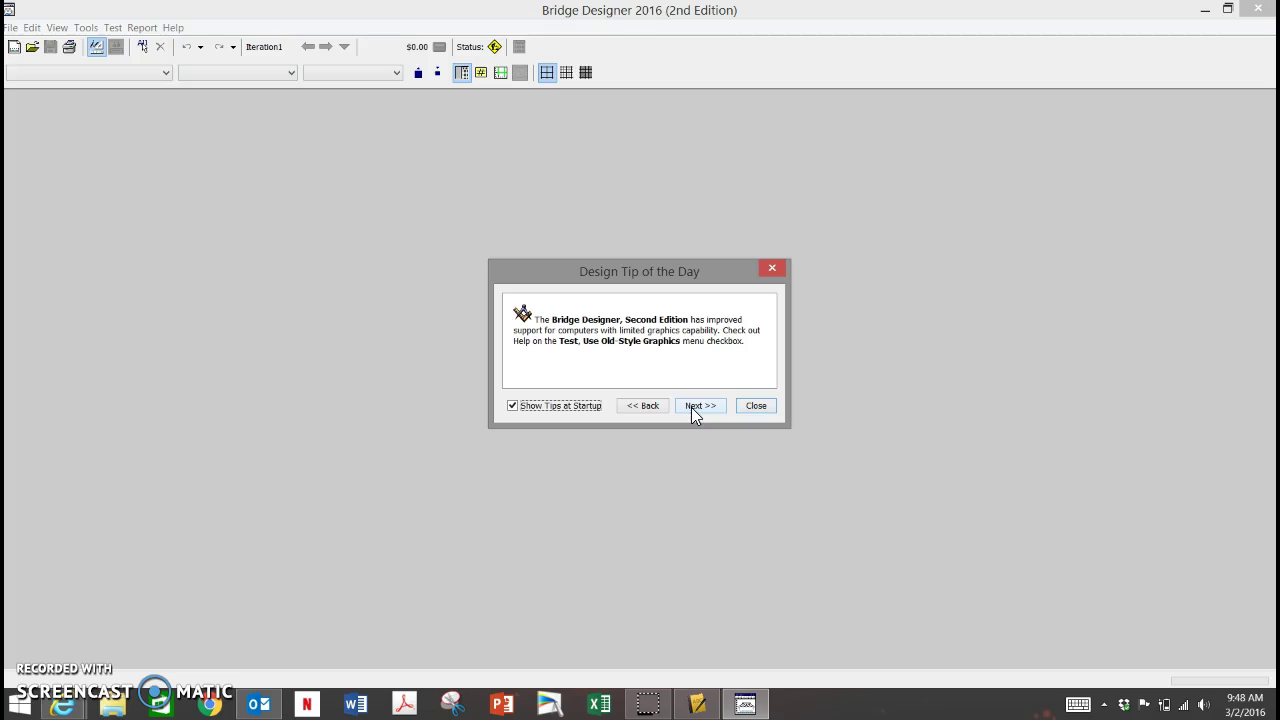
- Dismiss the Design Tip of the Day and start a new bridge design
click(773, 269)
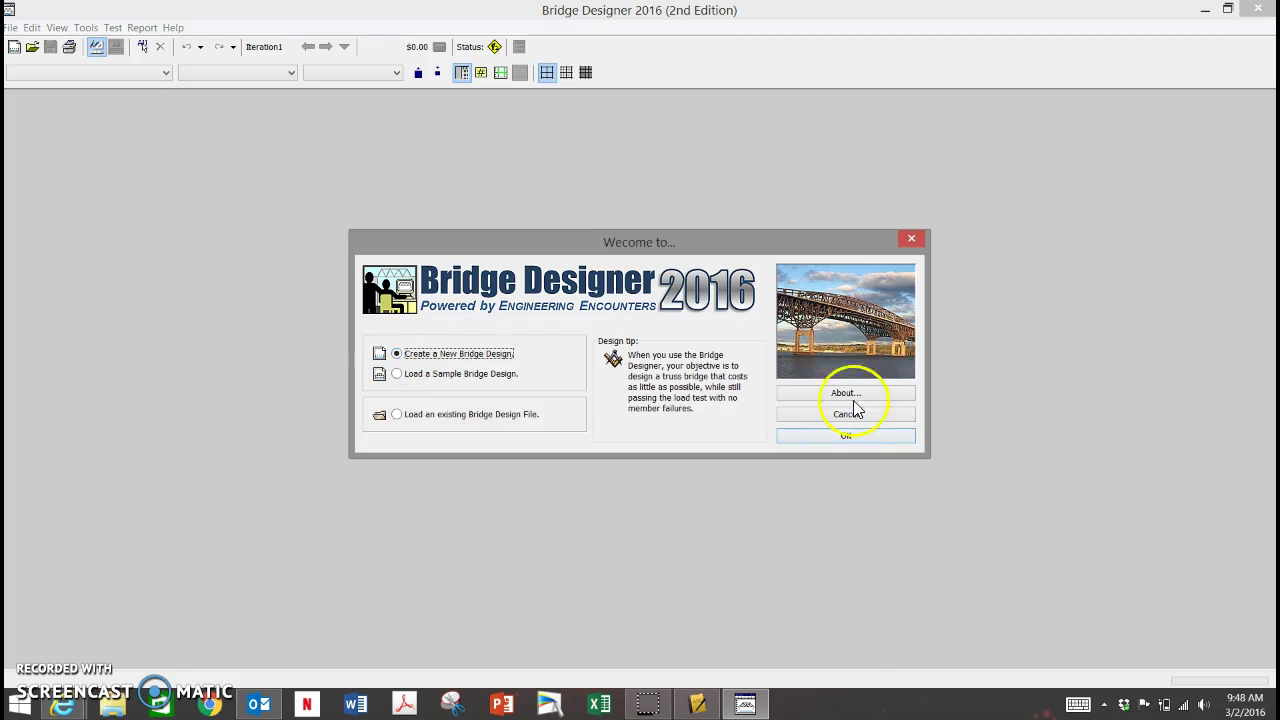
click(857, 437)
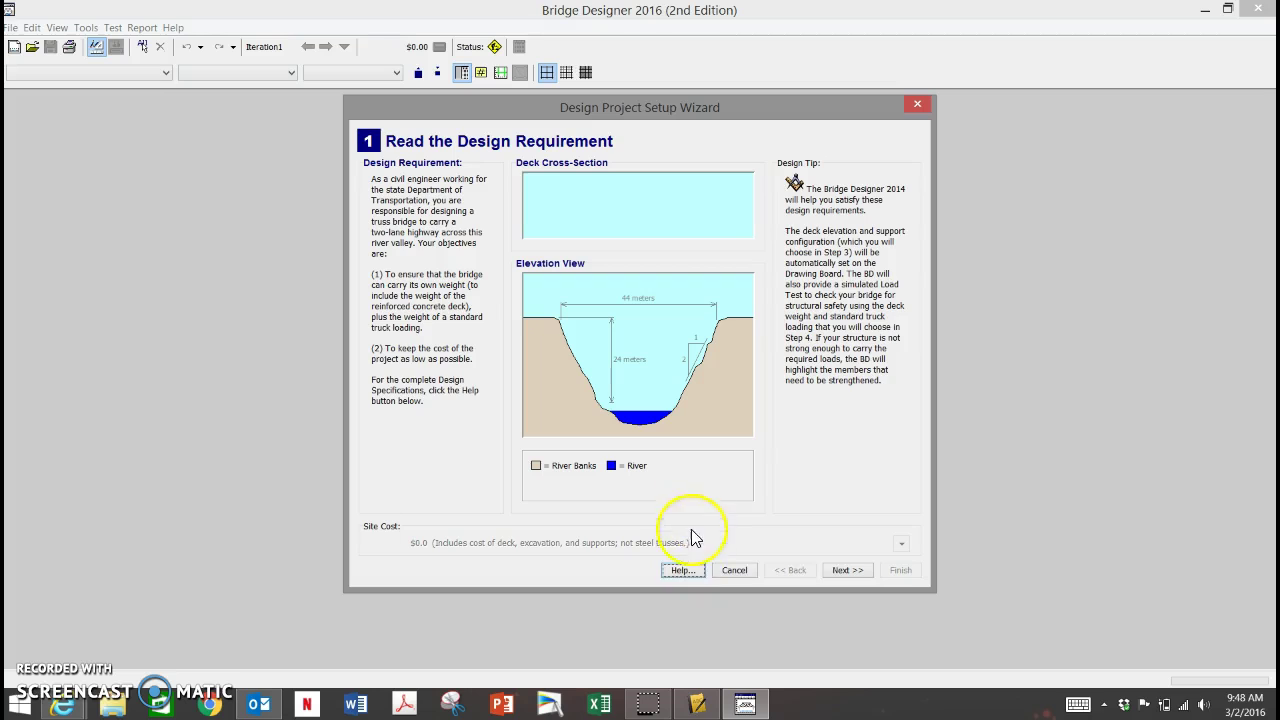
- Accept the wizard defaults: no contest code, 24 m deck, standard abutments, medium-strength concrete, standard truck, no template
click(850, 572)
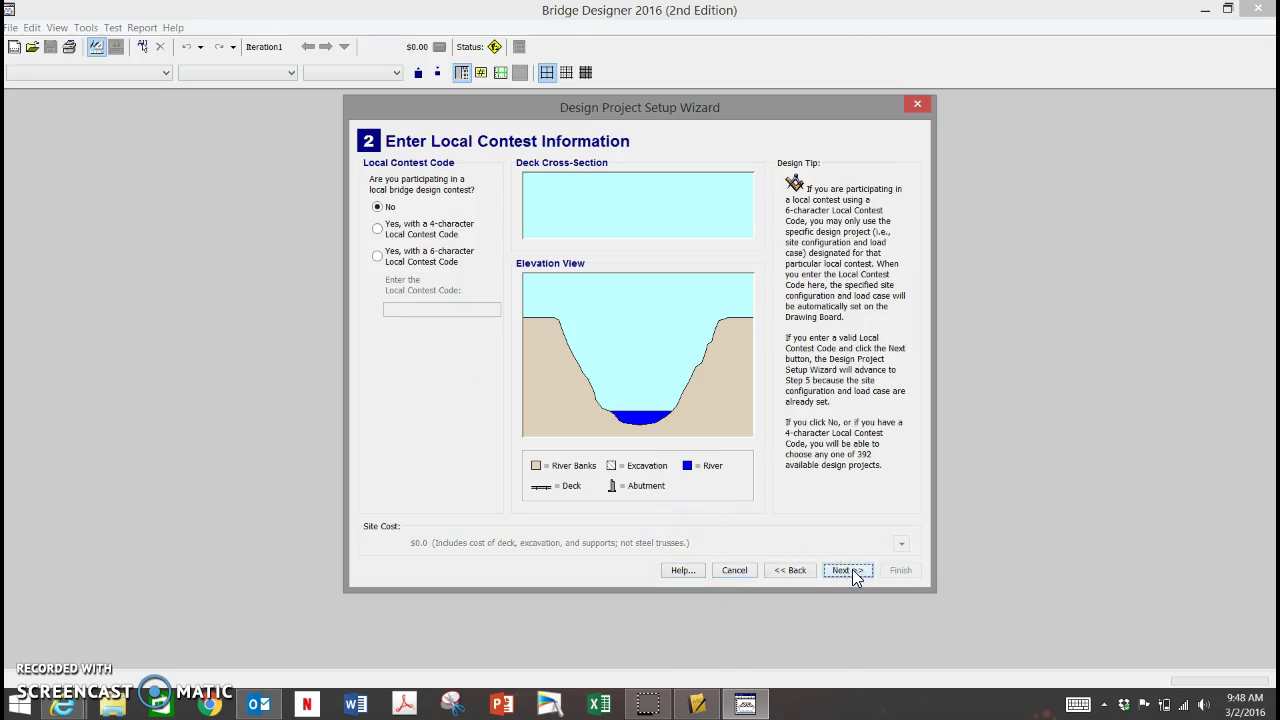
click(852, 572)
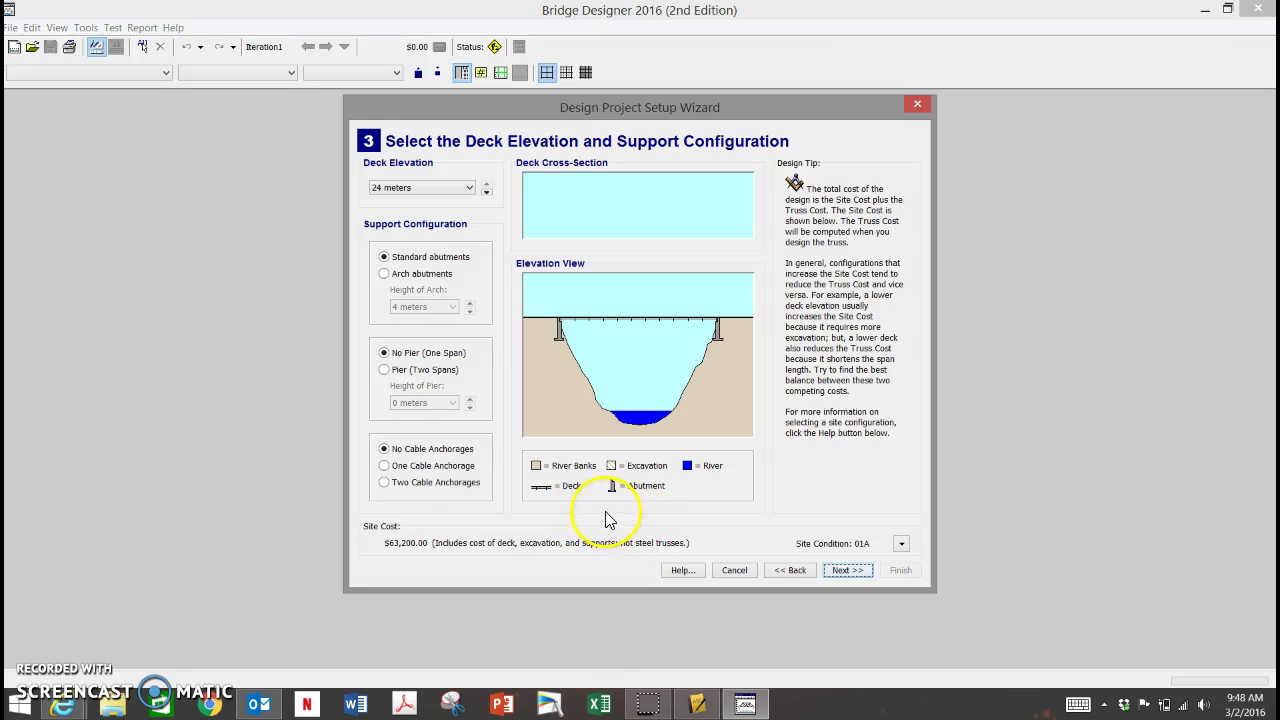
click(853, 577)
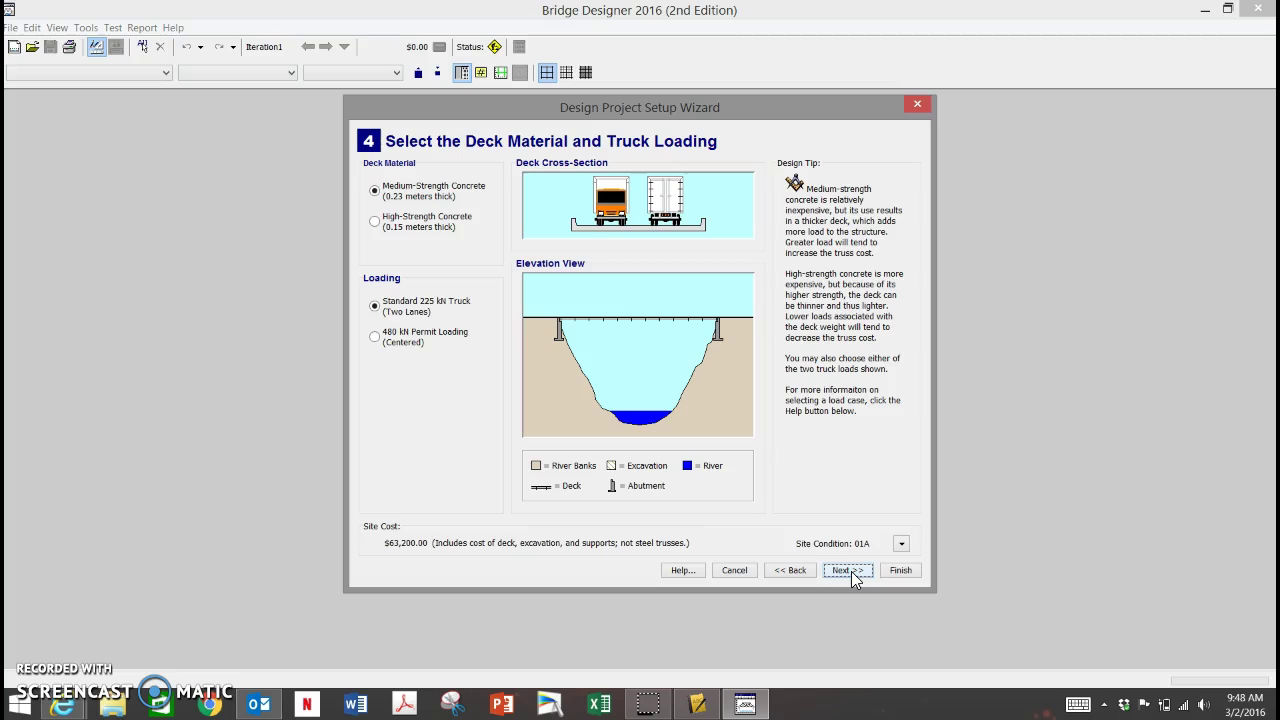
click(853, 577)
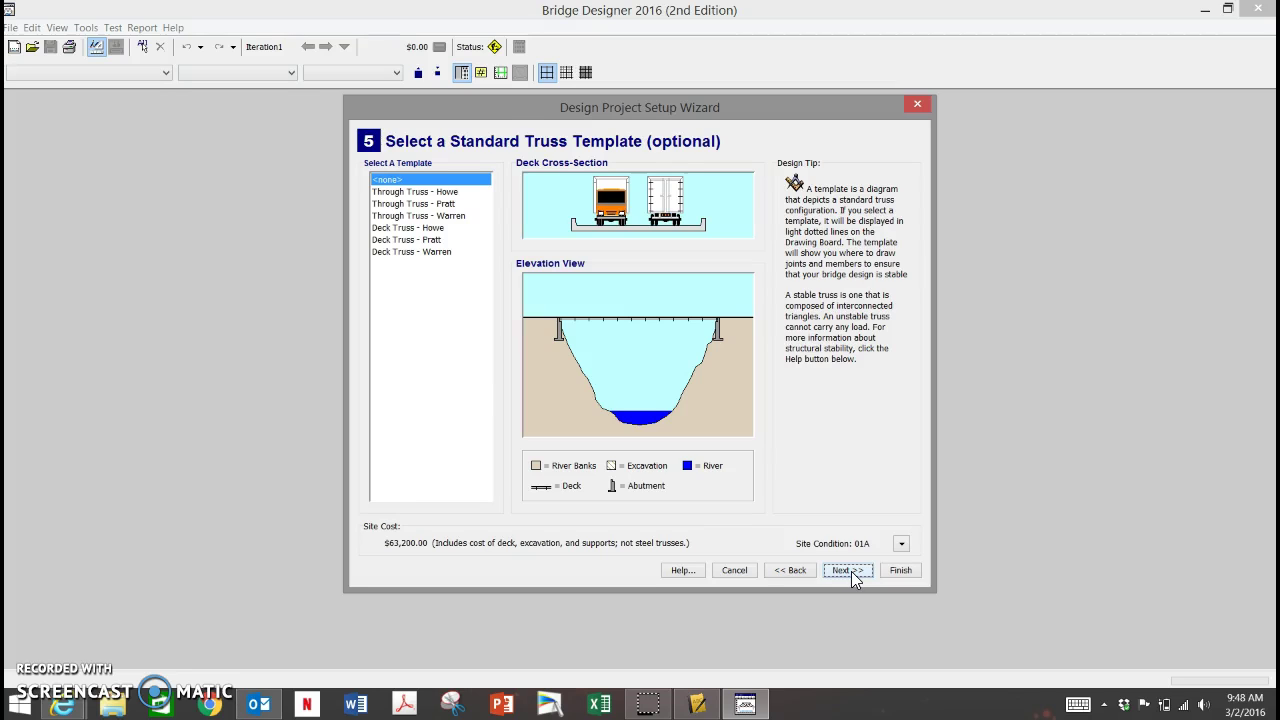
click(853, 577)
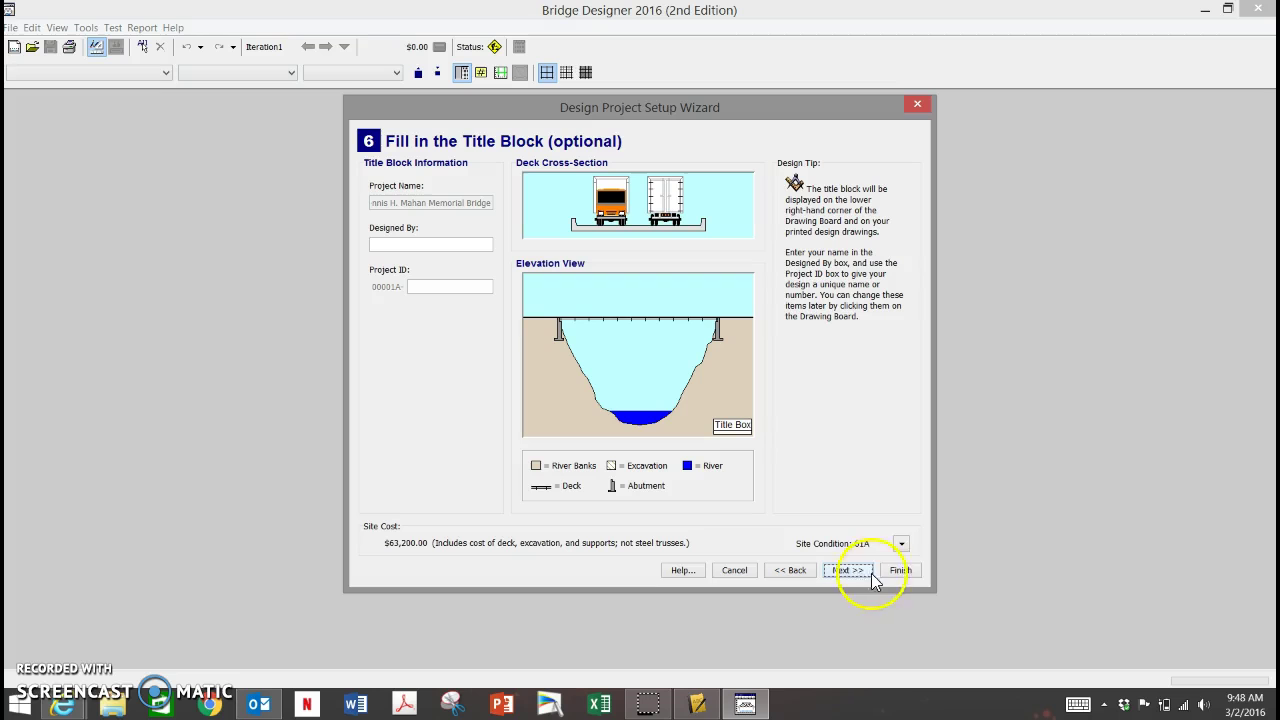
click(903, 571)
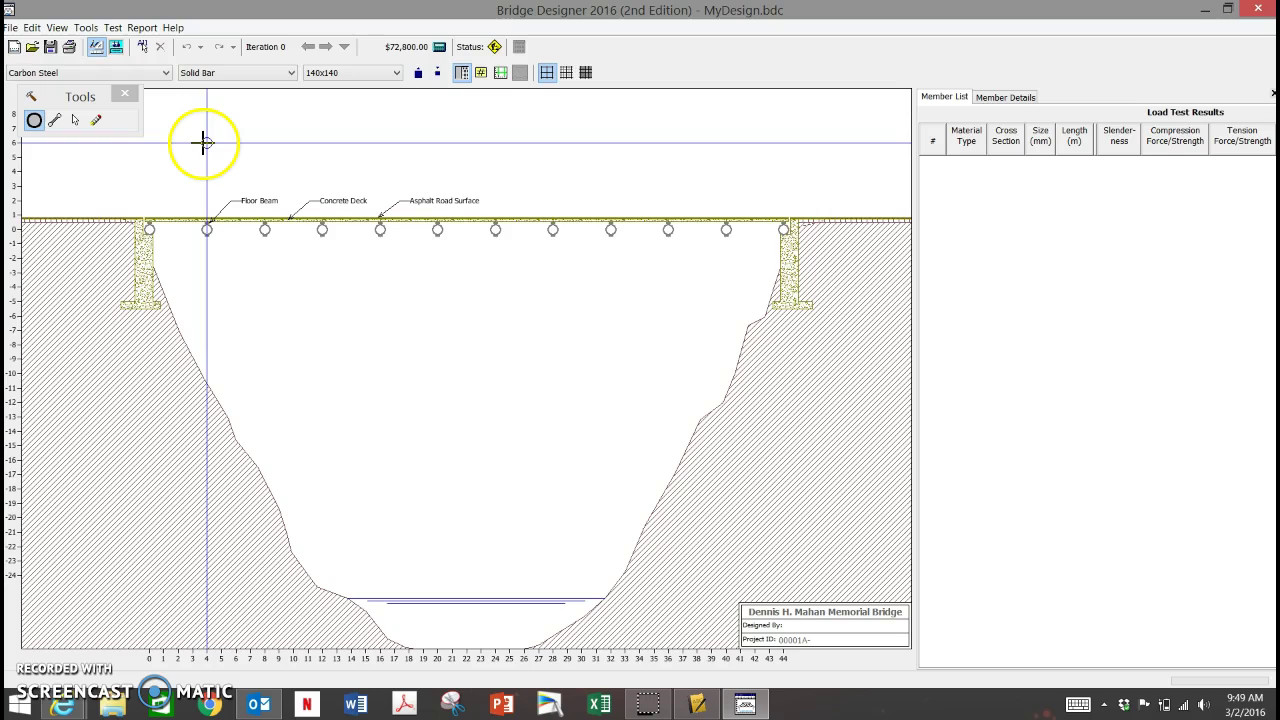
- Connect the first two deck joints and add top joints 5 m up at the 4 m and 8 m marks
click(57, 120)
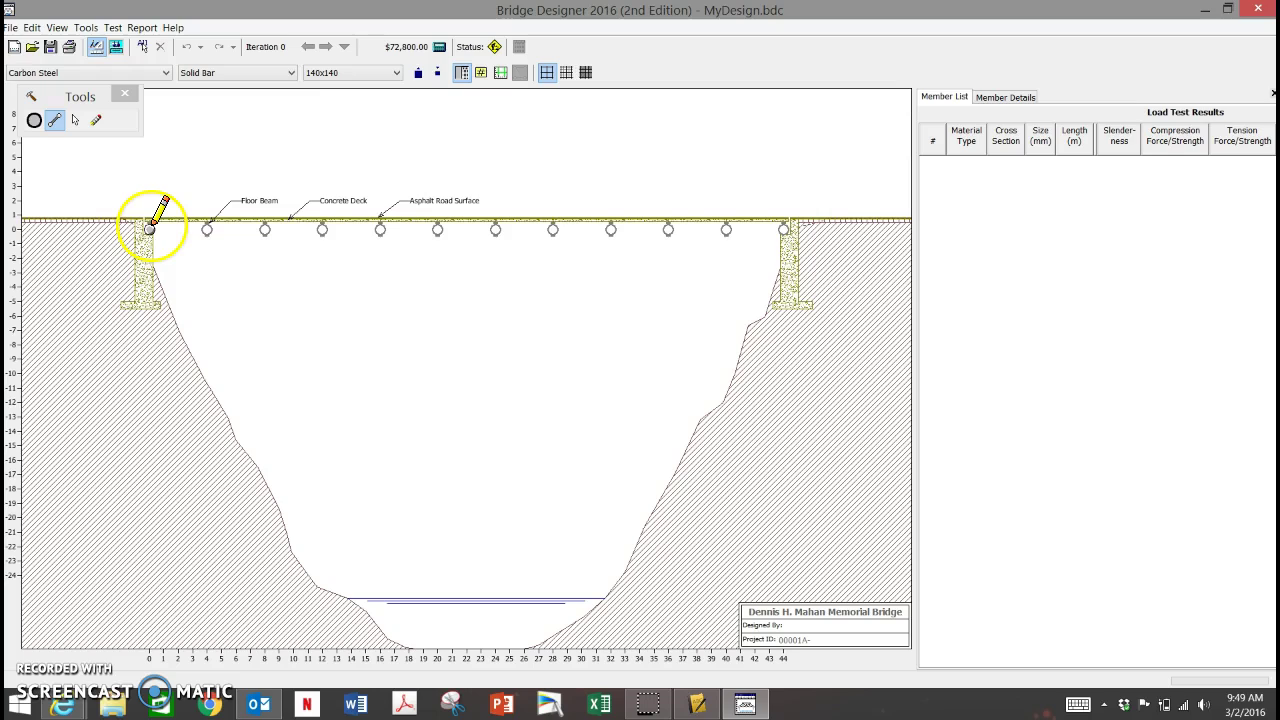
drag(201, 229, 322, 229)
click(97, 124)
click(35, 121)
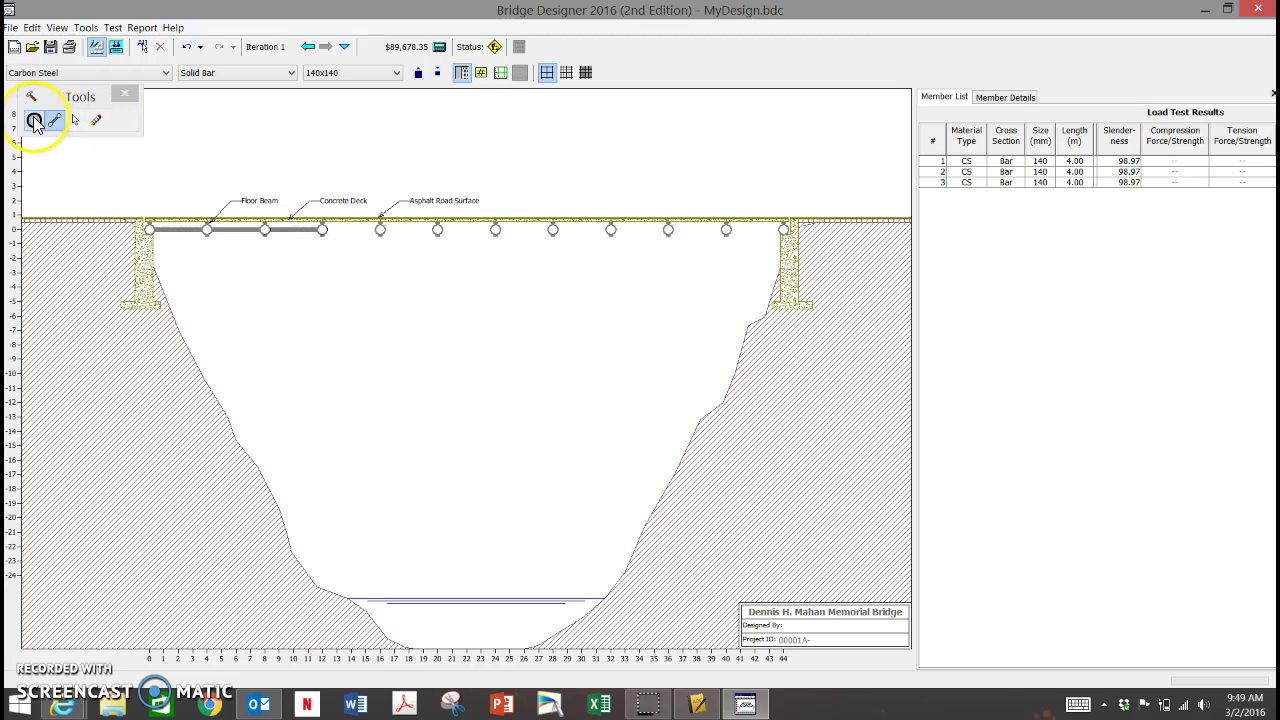
click(207, 157)
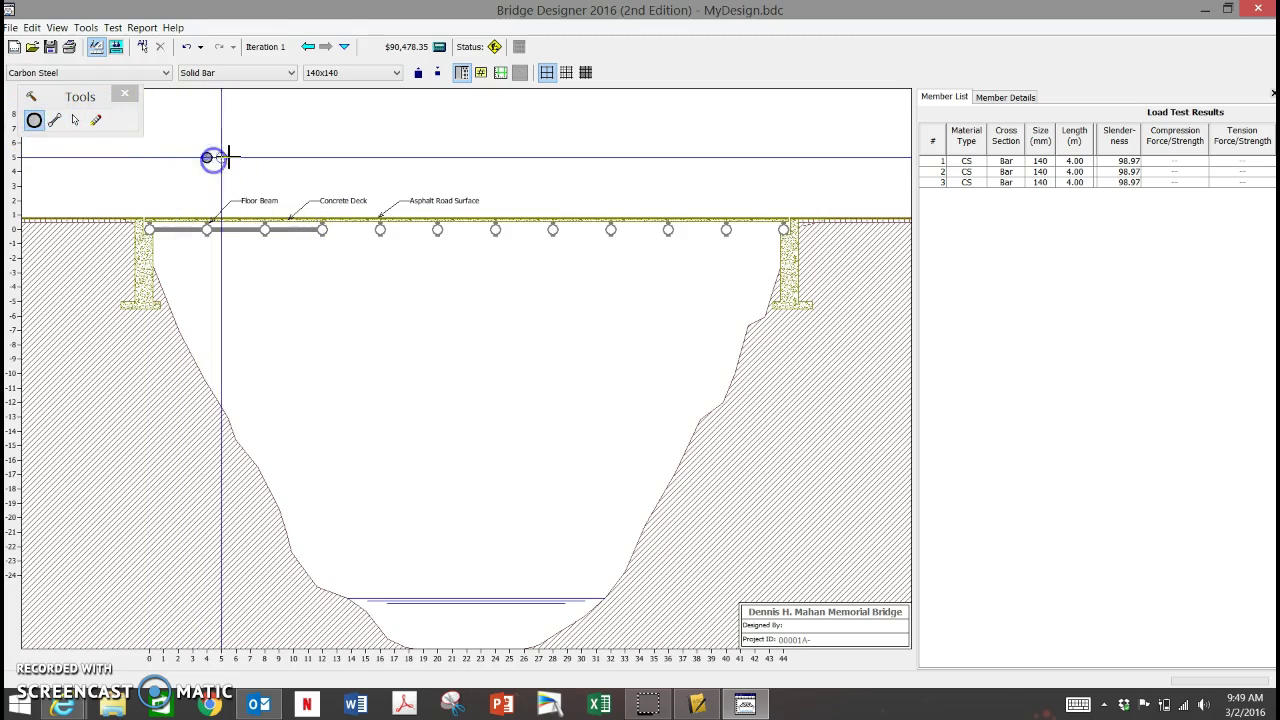
click(262, 157)
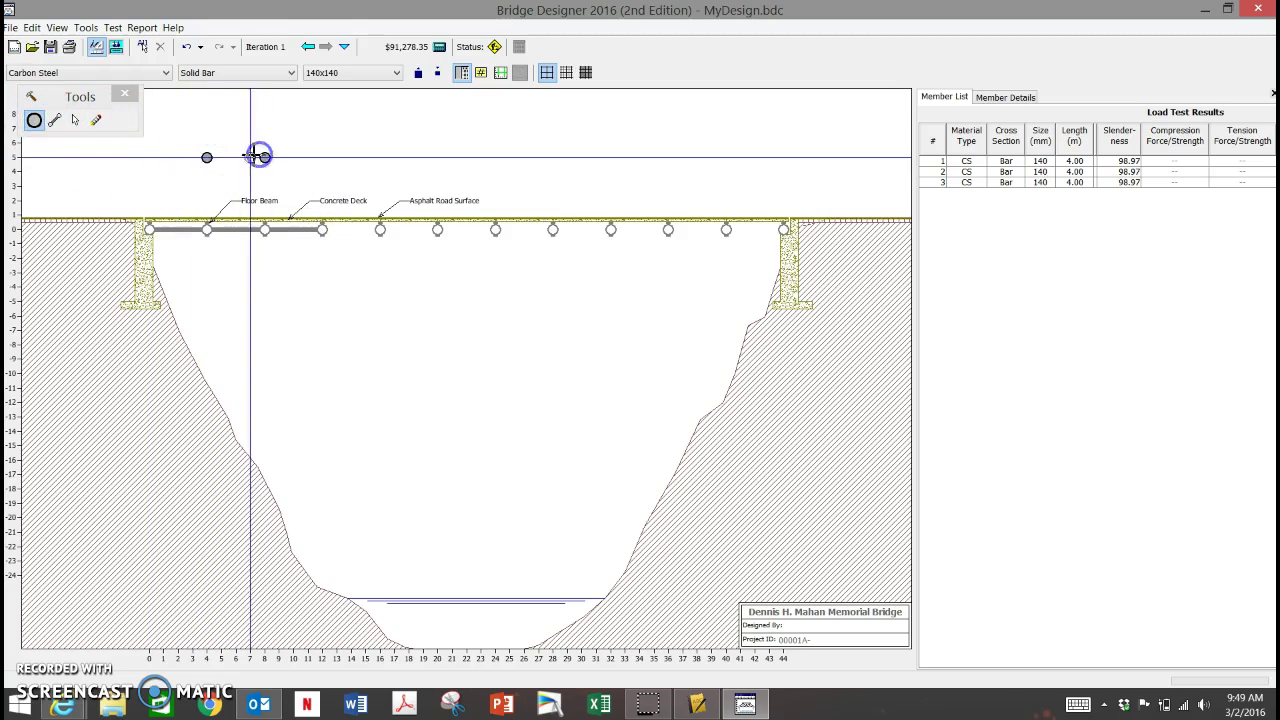
- Draw the left-panel brace, diagonals and verticals, and a bottom chord along the whole deck
click(55, 121)
mouse_move(146, 225)
mouse_down()
mouse_move(209, 157)
mouse_move(252, 145)
mouse_move(322, 229)
mouse_up()
drag(265, 157, 265, 229)
drag(207, 157, 206, 229)
drag(265, 164, 265, 229)
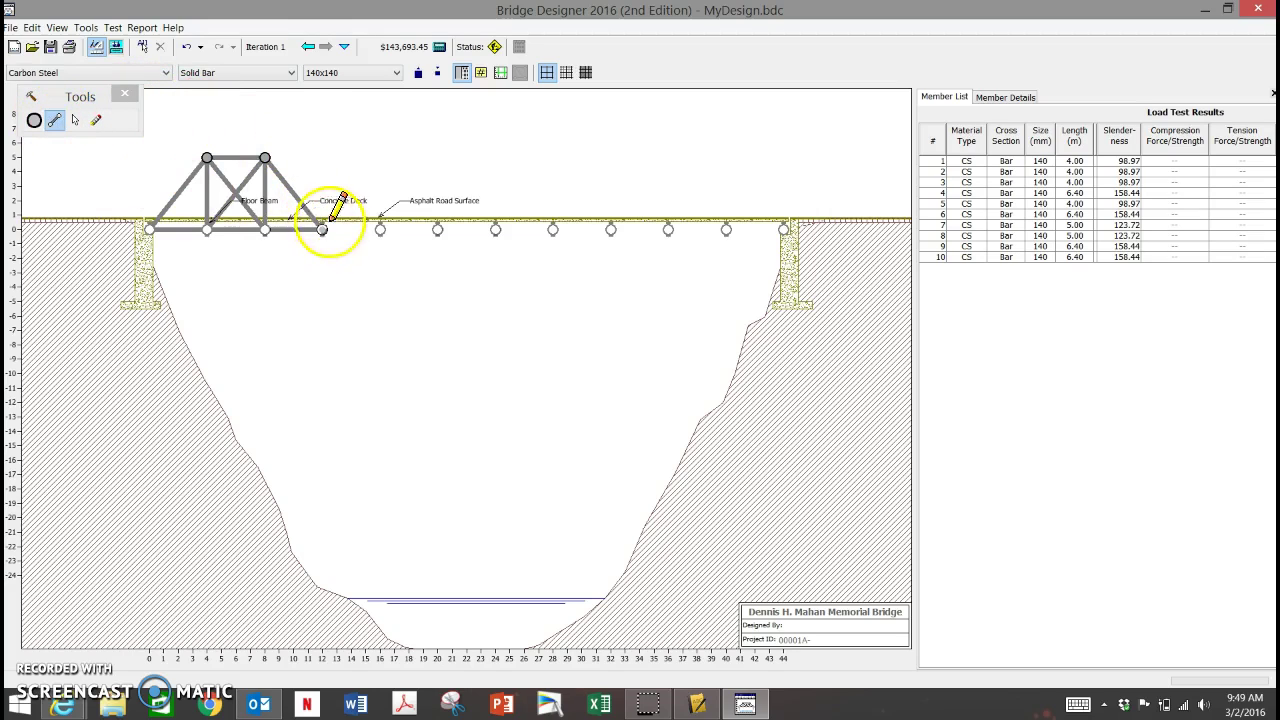
drag(322, 229, 783, 229)
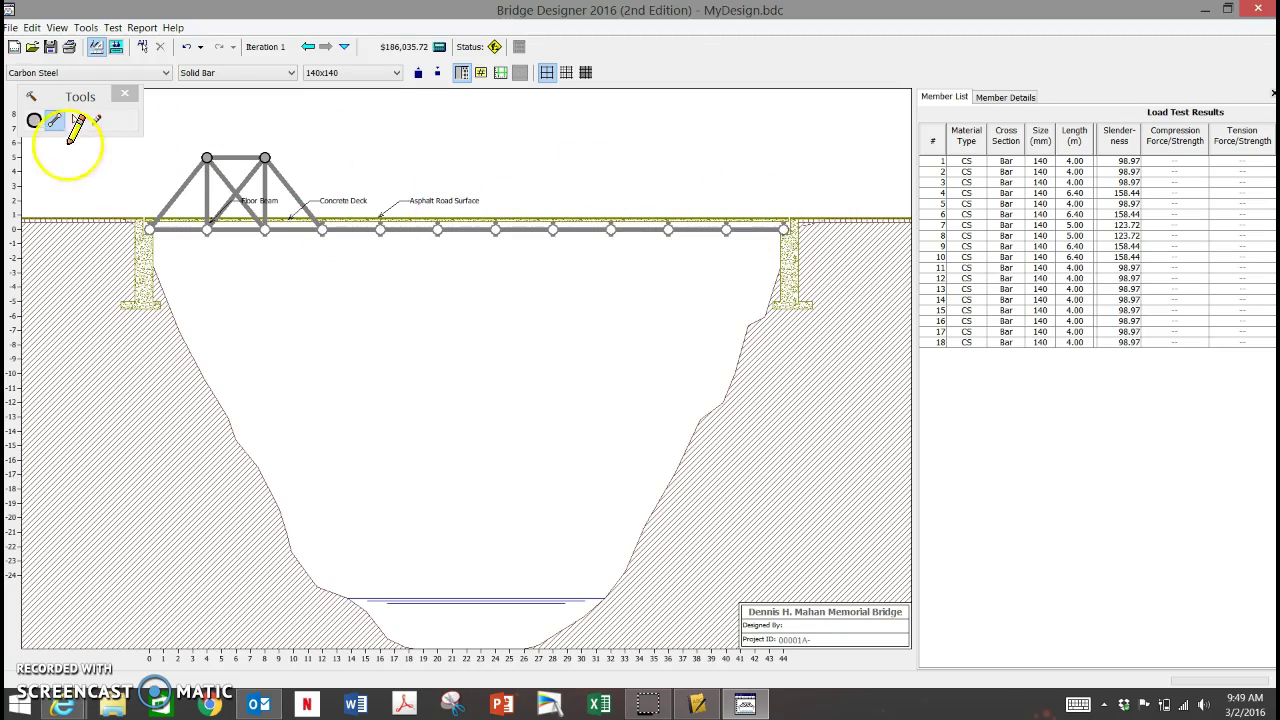
- Add top joints at the 41, 30, 20 and 13 m marks and draw the top chord across them
click(34, 120)
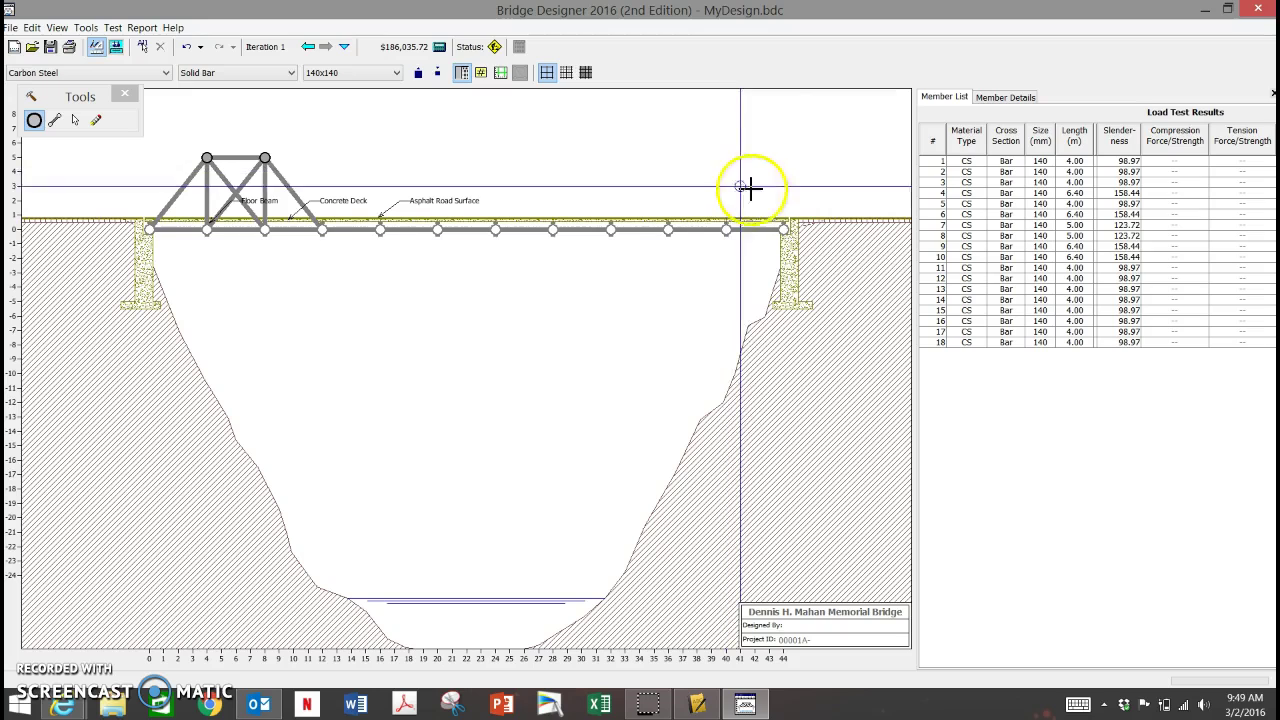
click(741, 157)
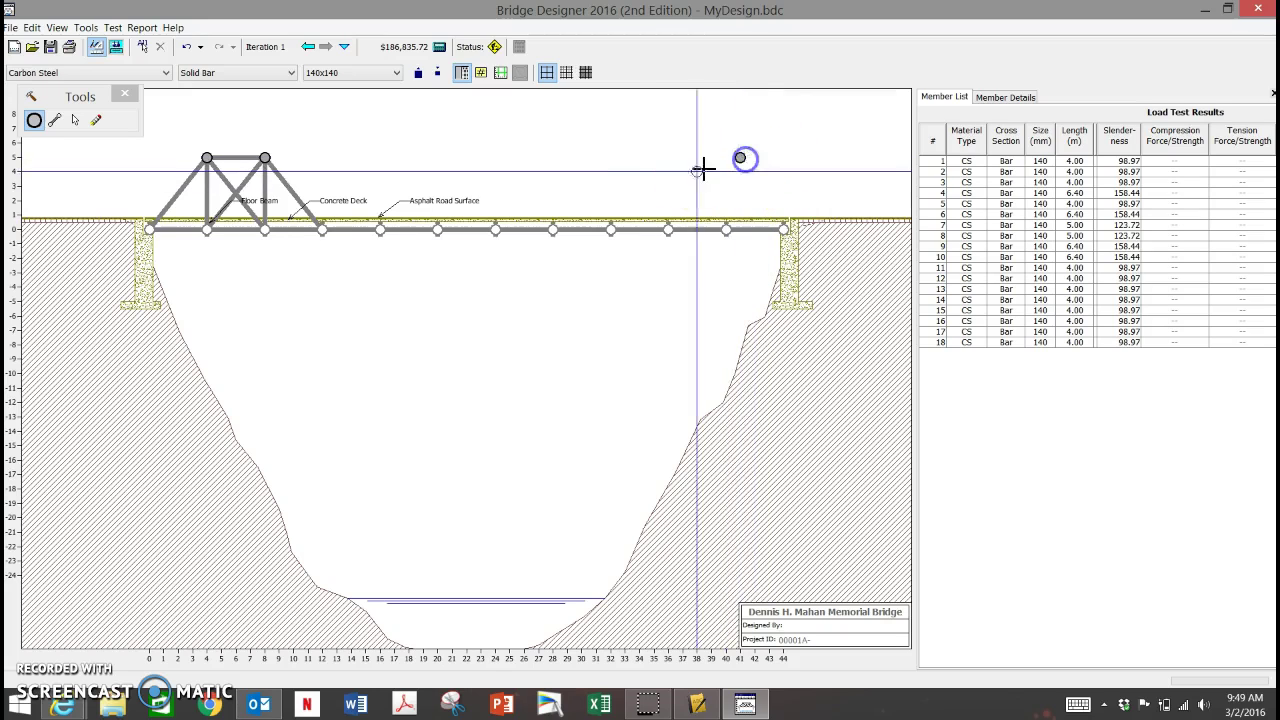
click(581, 157)
click(437, 157)
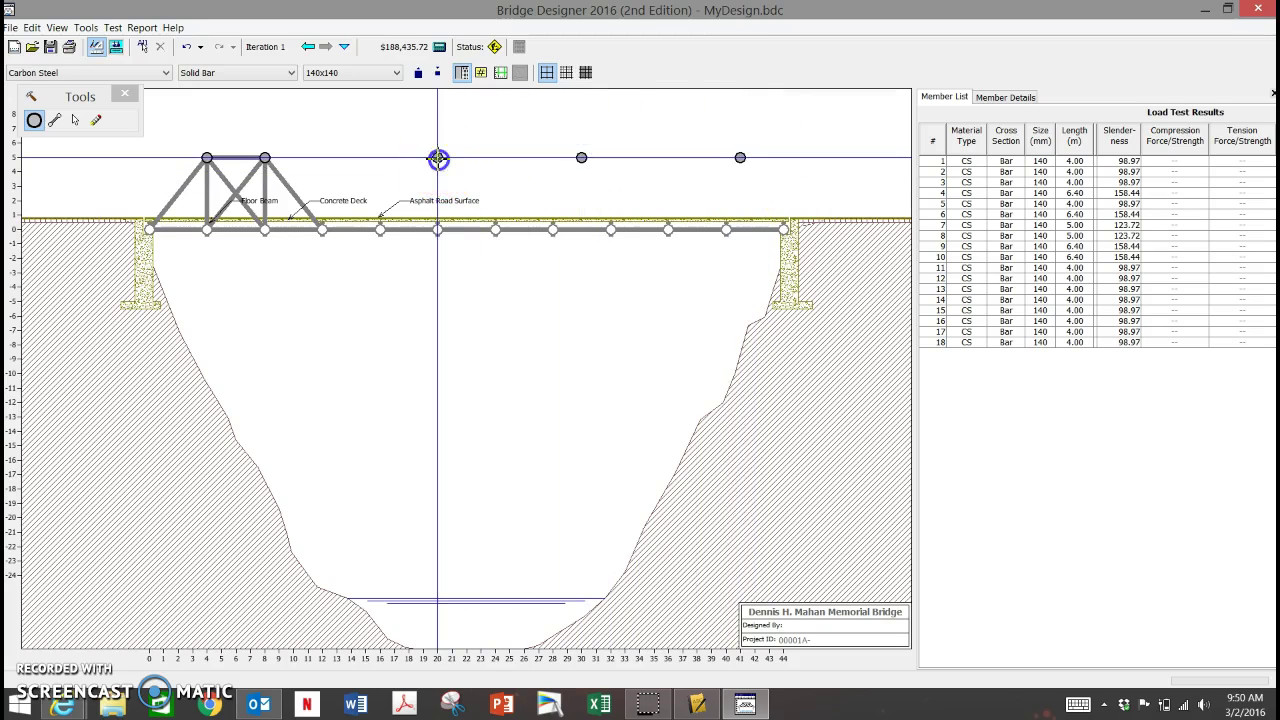
click(337, 157)
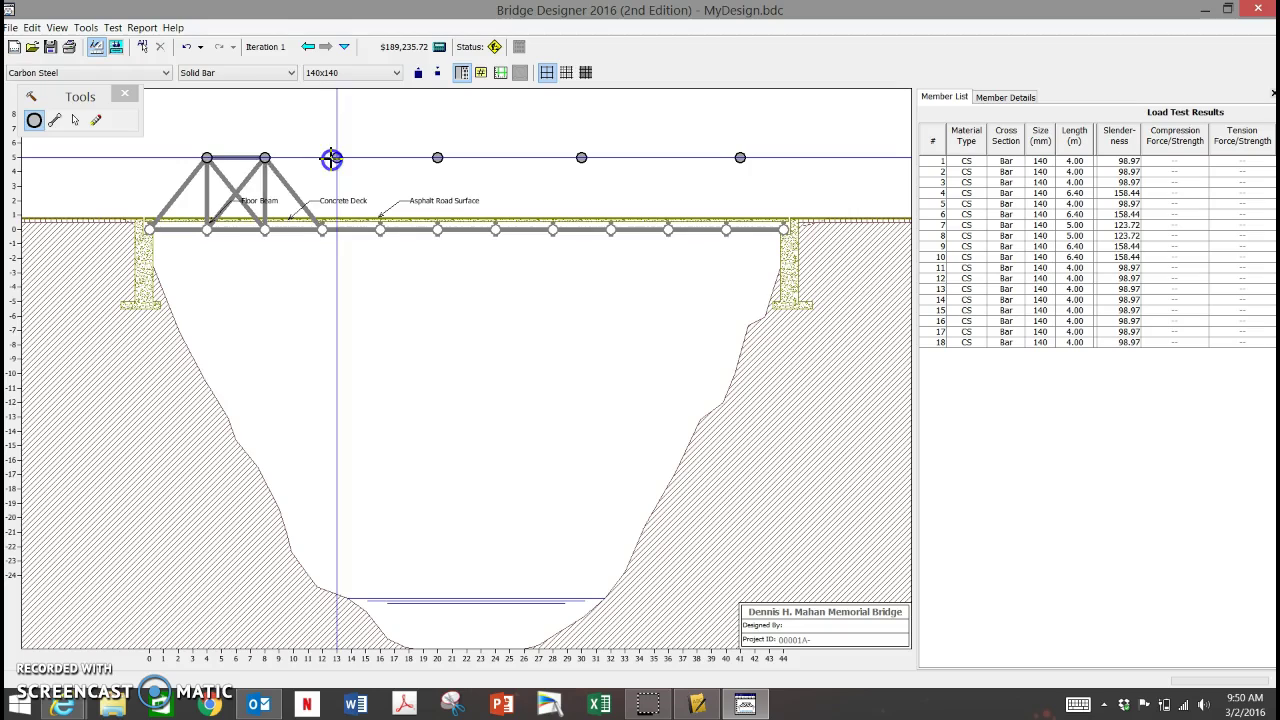
click(54, 120)
mouse_move(265, 157)
mouse_down()
mouse_move(731, 136)
mouse_move(784, 229)
mouse_up()
- Brace the top joints down to the deck with diagonals and a vertical under the 20 m joint
drag(741, 157, 726, 229)
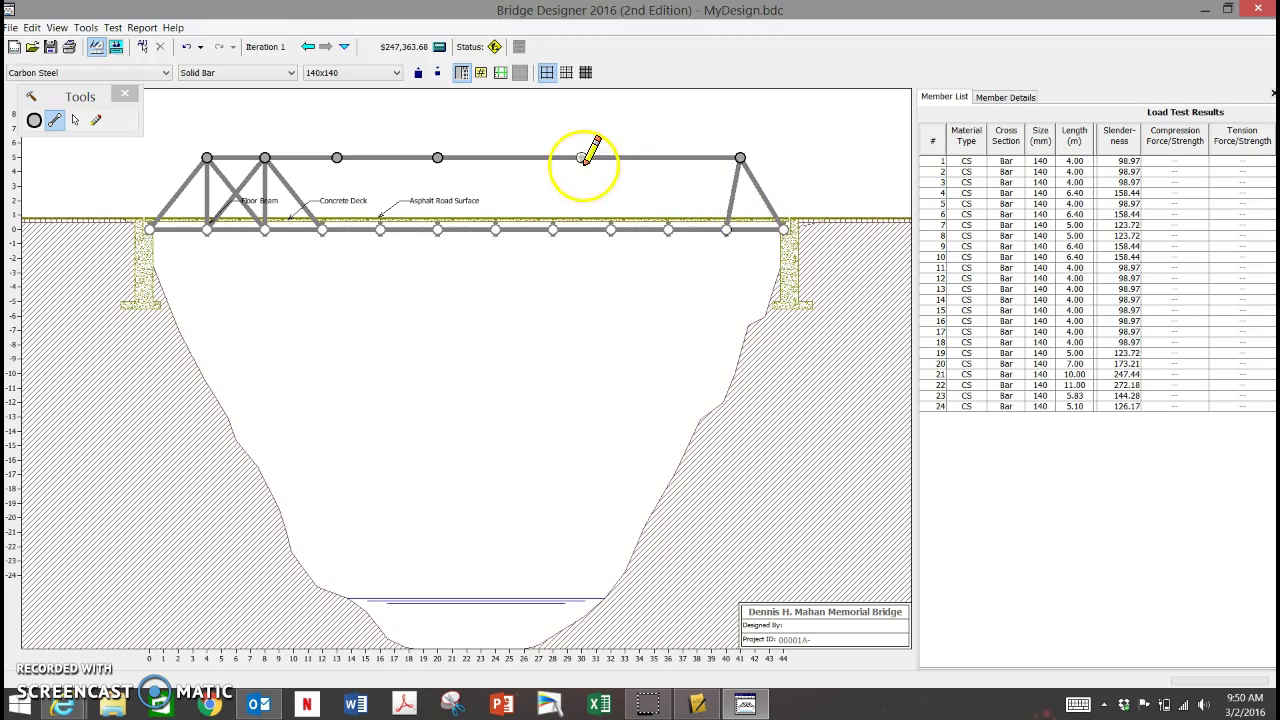
drag(582, 158, 668, 229)
drag(581, 157, 496, 229)
drag(437, 157, 496, 229)
drag(437, 157, 380, 229)
drag(337, 157, 437, 229)
drag(337, 157, 322, 229)
drag(437, 157, 437, 229)
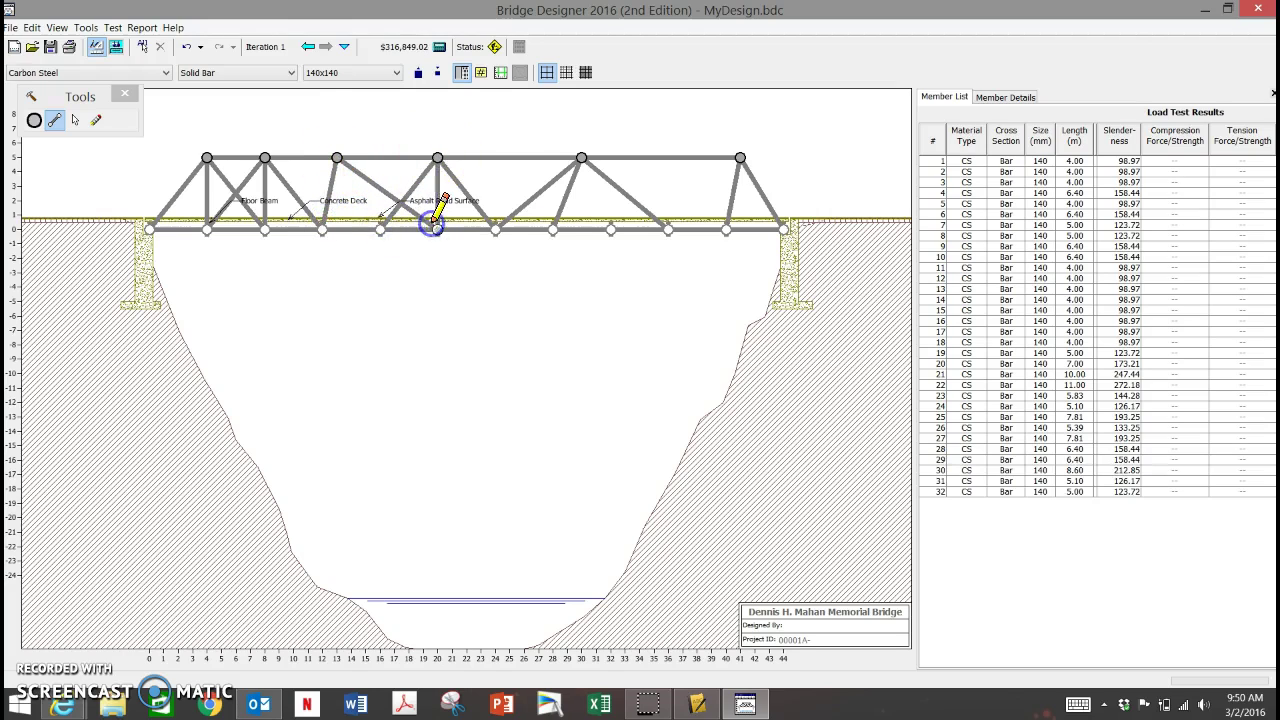
drag(581, 157, 610, 229)
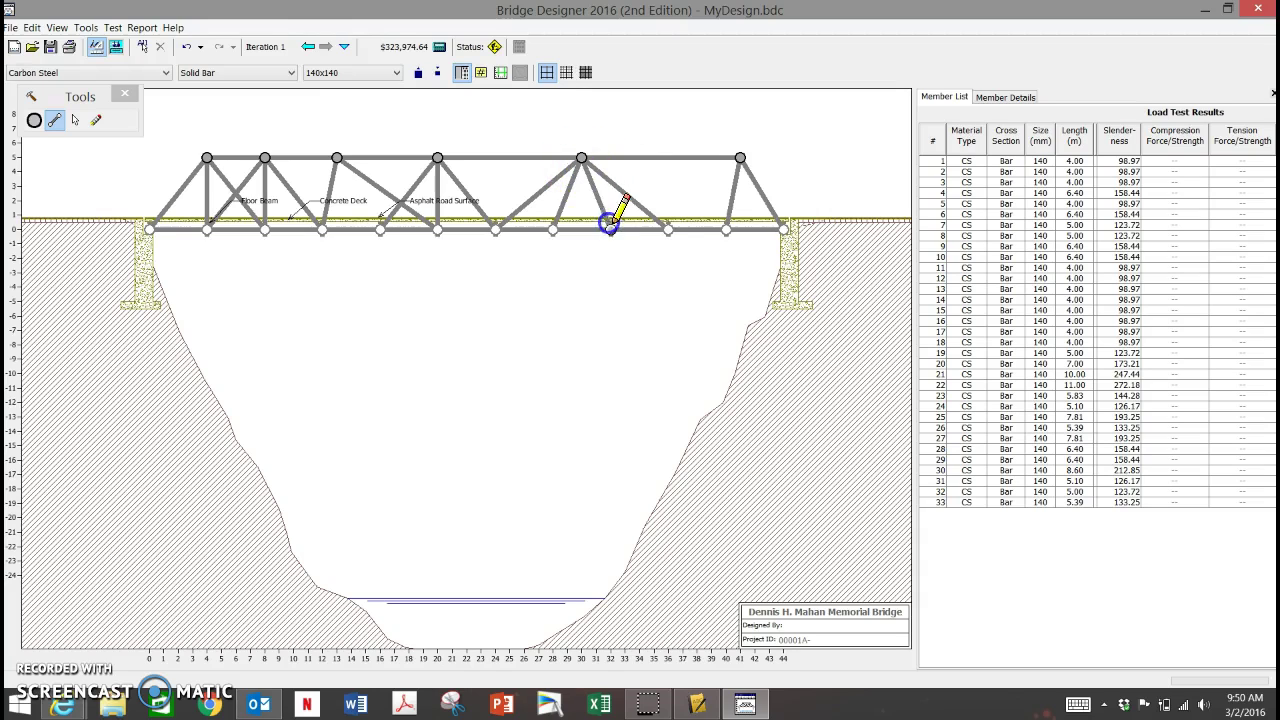
drag(740, 157, 668, 229)
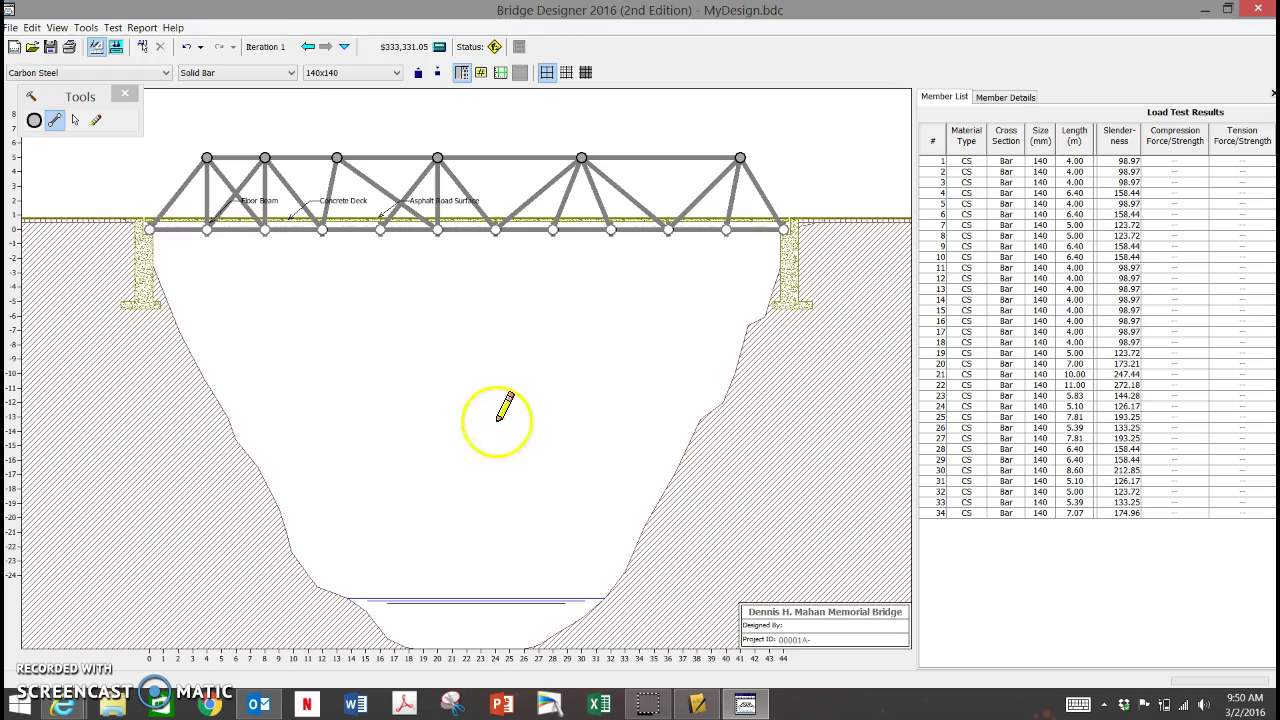
- Load-test the truss and return to the drawing board, where members 4, 19–23 and 25 are overstressed
click(118, 47)
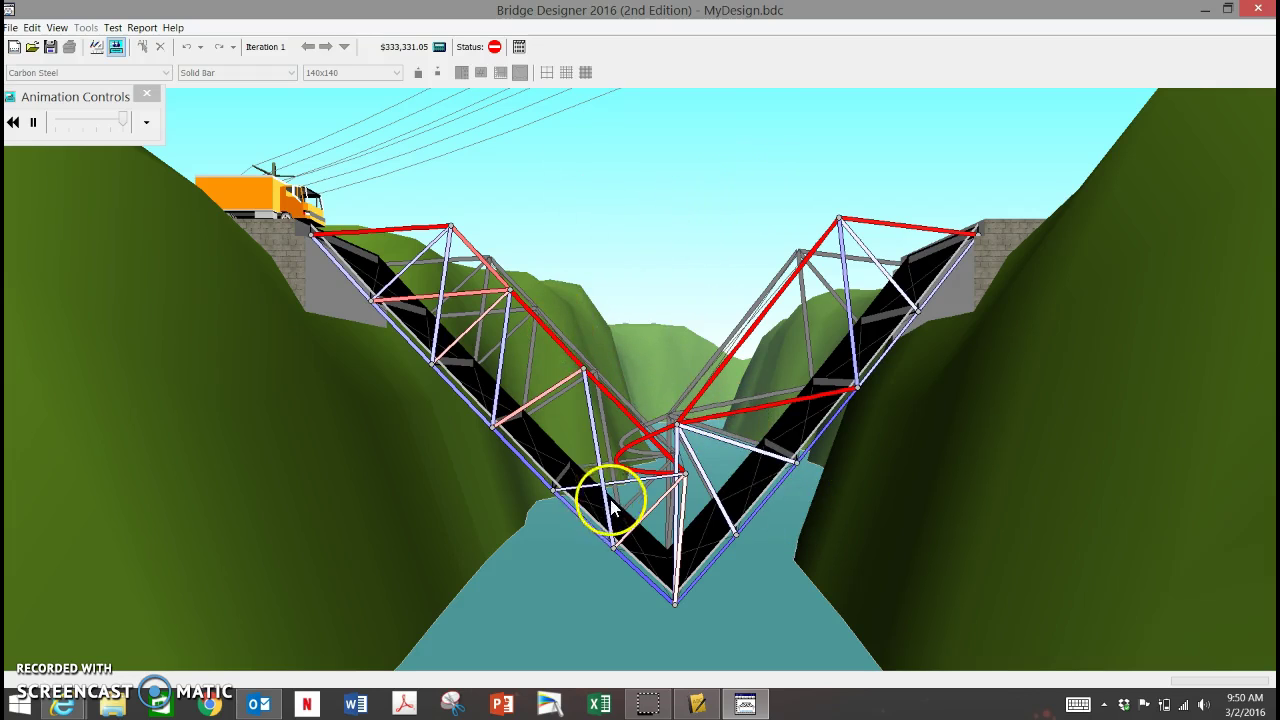
click(97, 47)
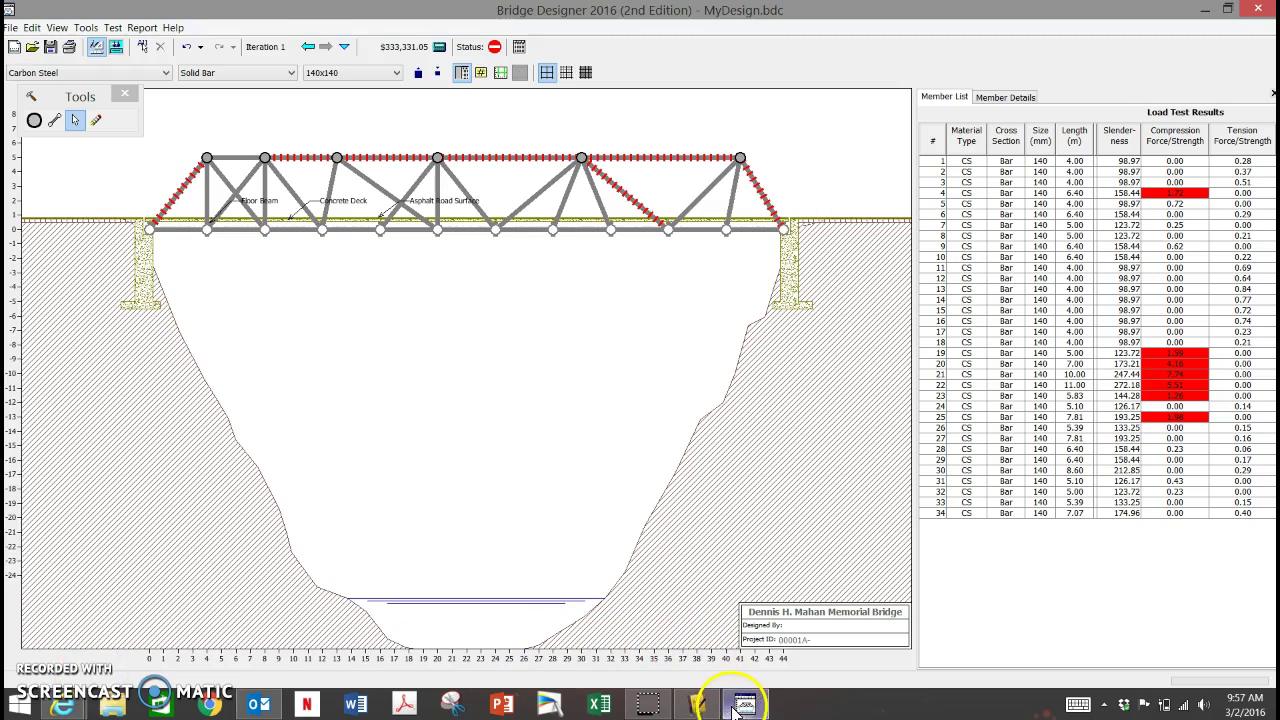
- Open the Bridge Designer taskbar menu and dismiss it without closing the program
mouse_move(741, 707)
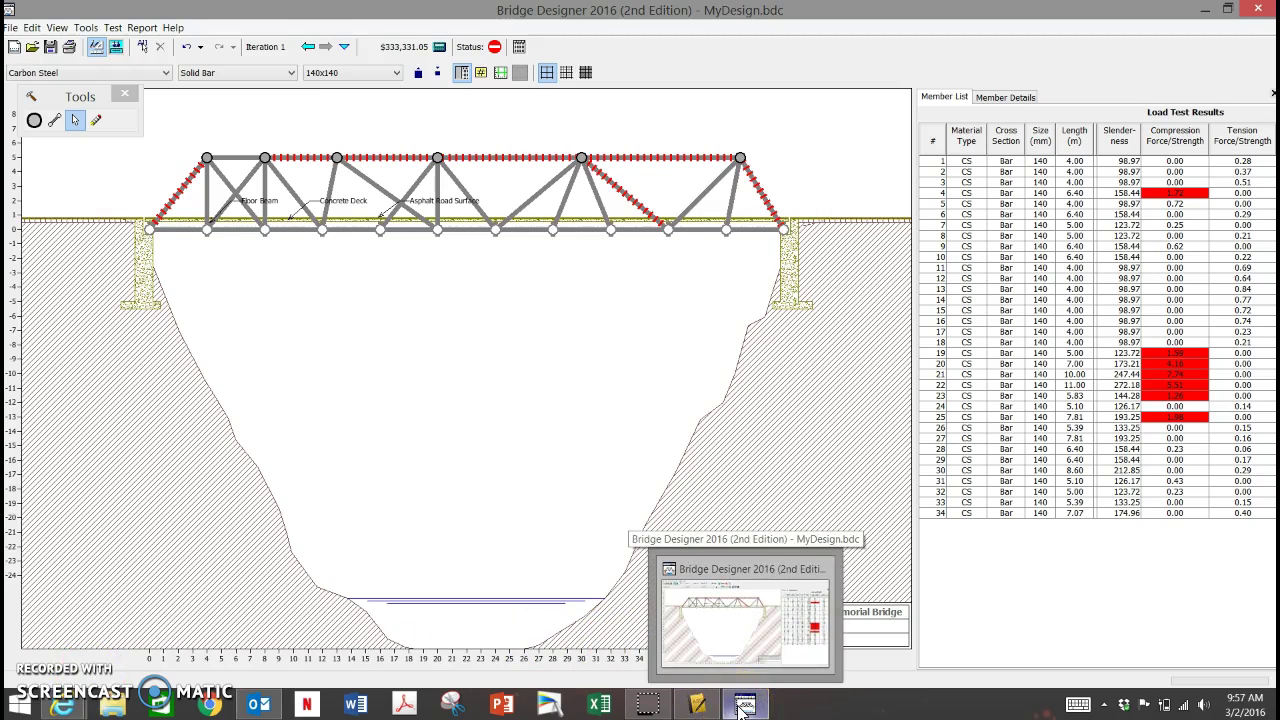
right_click(741, 707)
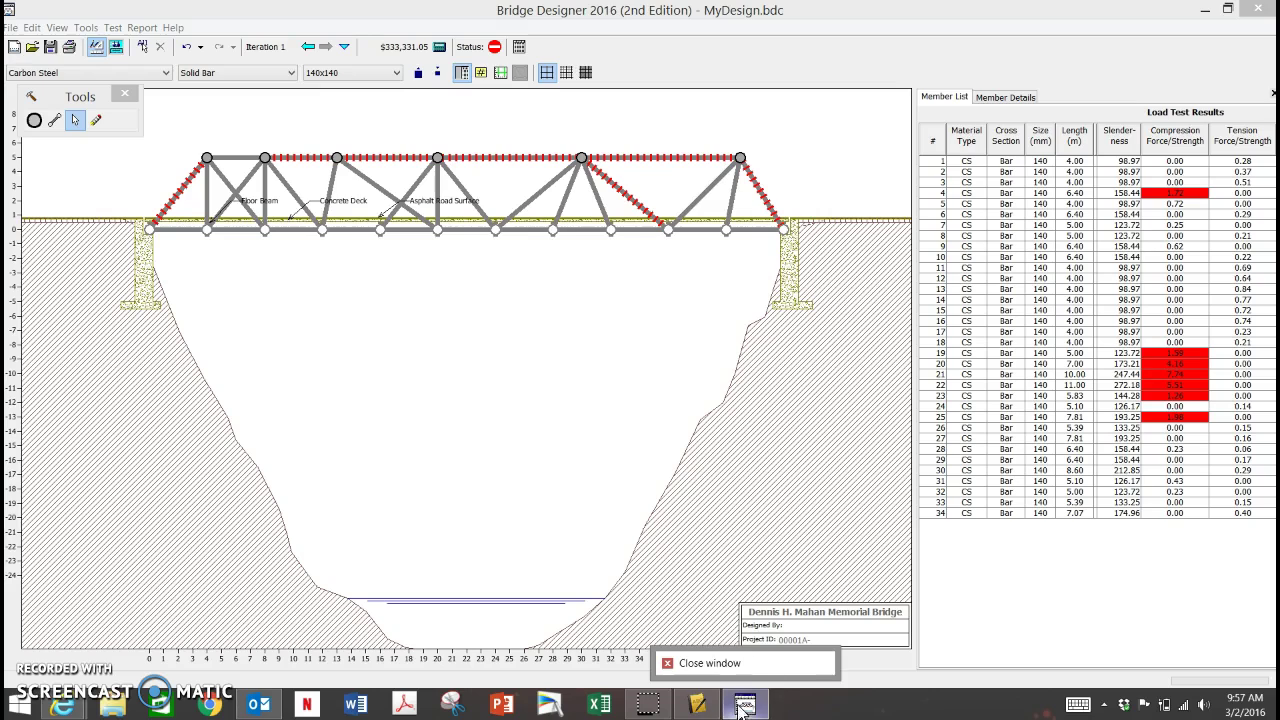
click(745, 703)
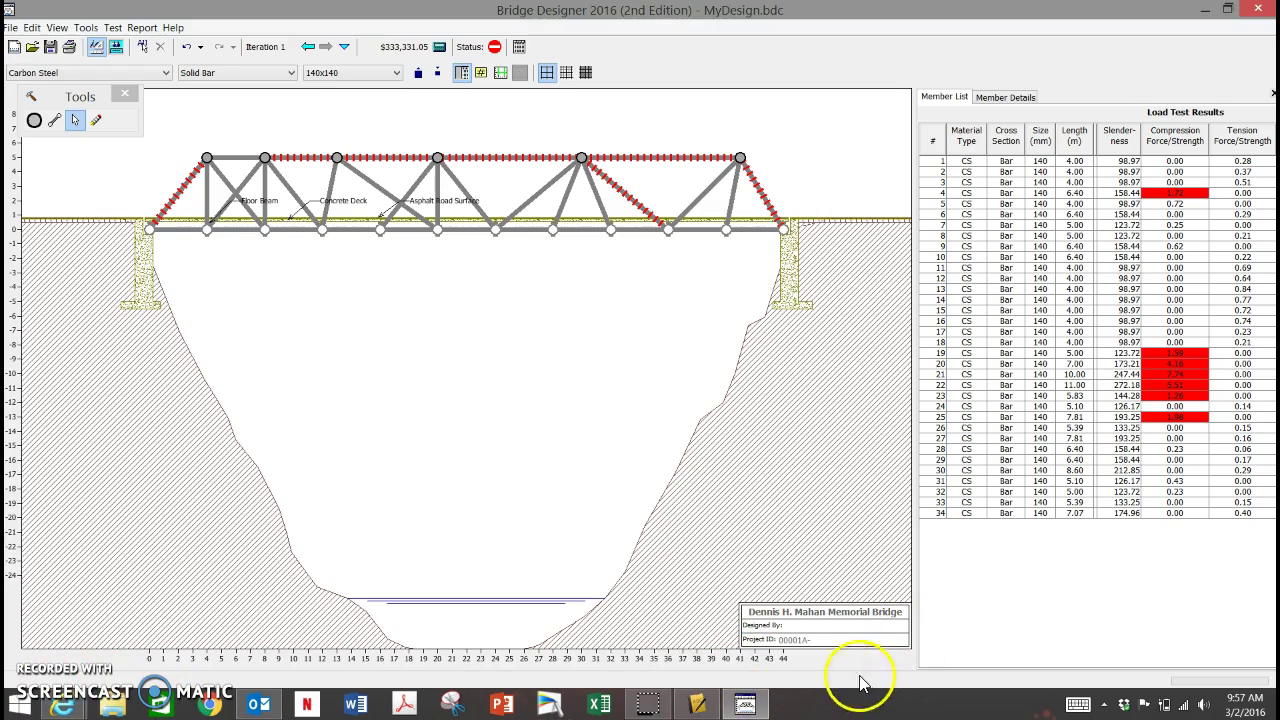
- Pin Bridge Designer 2016 (2nd Edition) for older computers to the Start screen from the Apps list
click(28, 712)
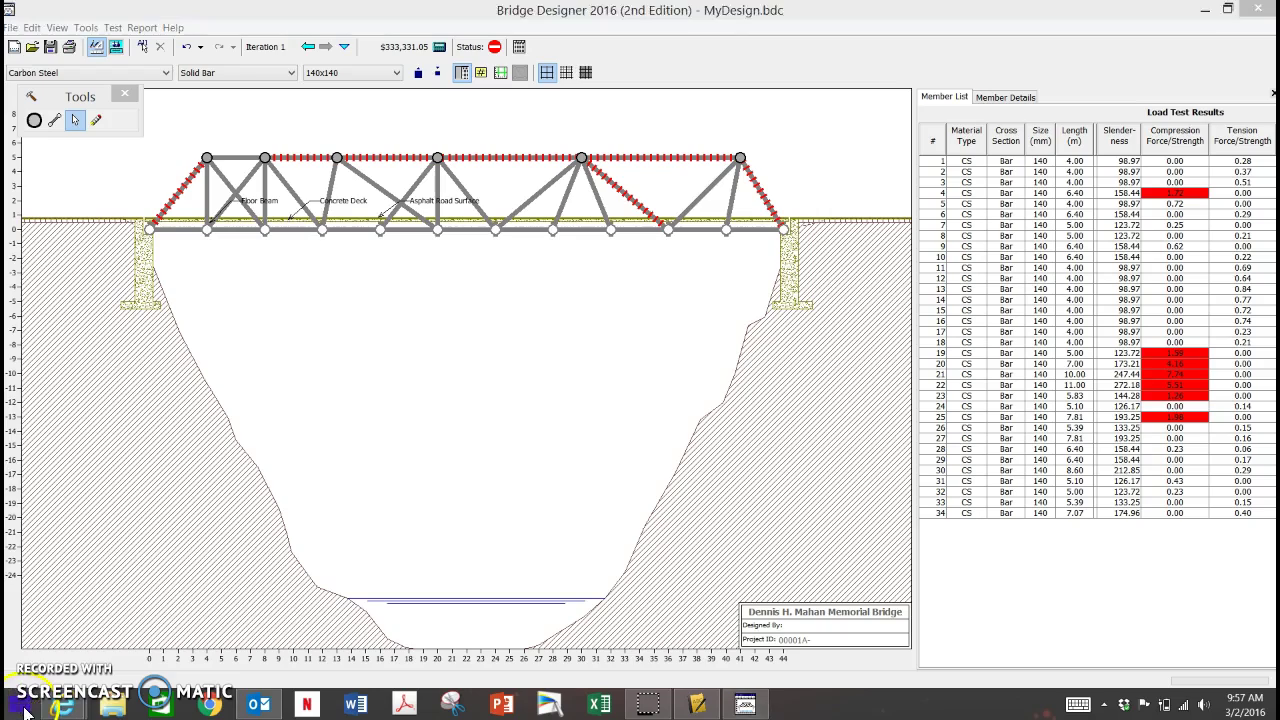
click(125, 660)
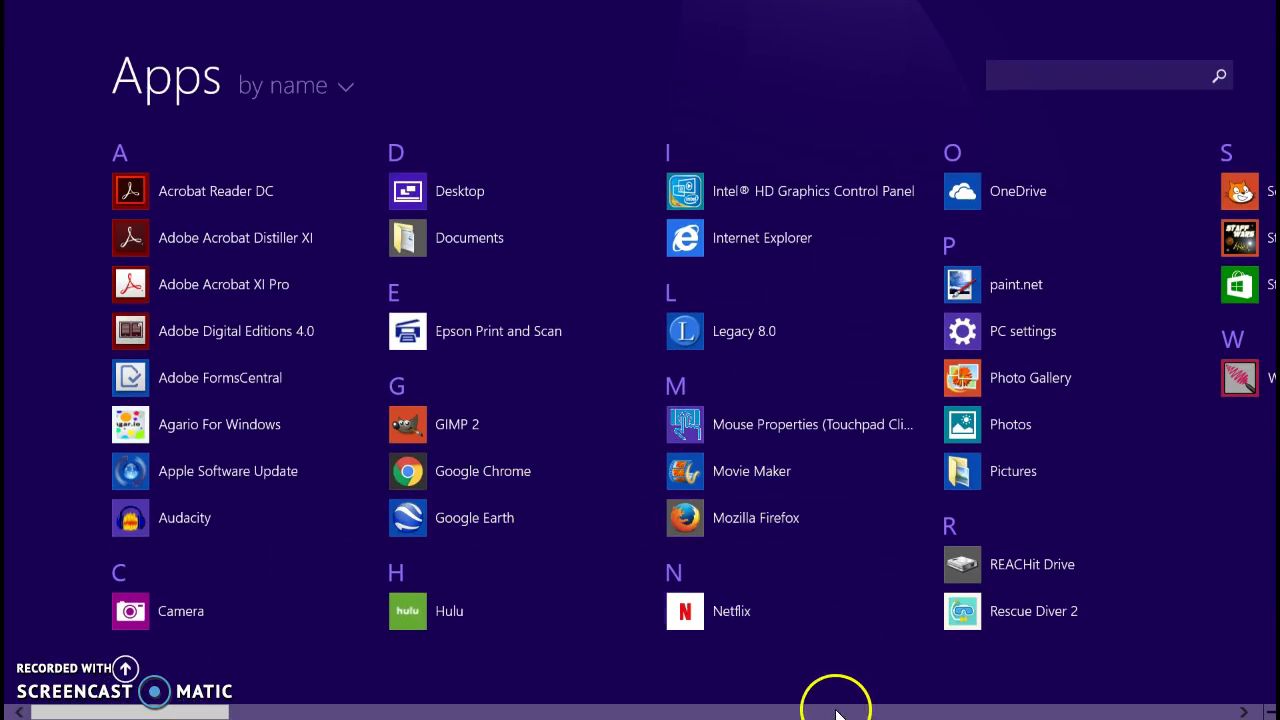
scroll(831, 704, down, 5)
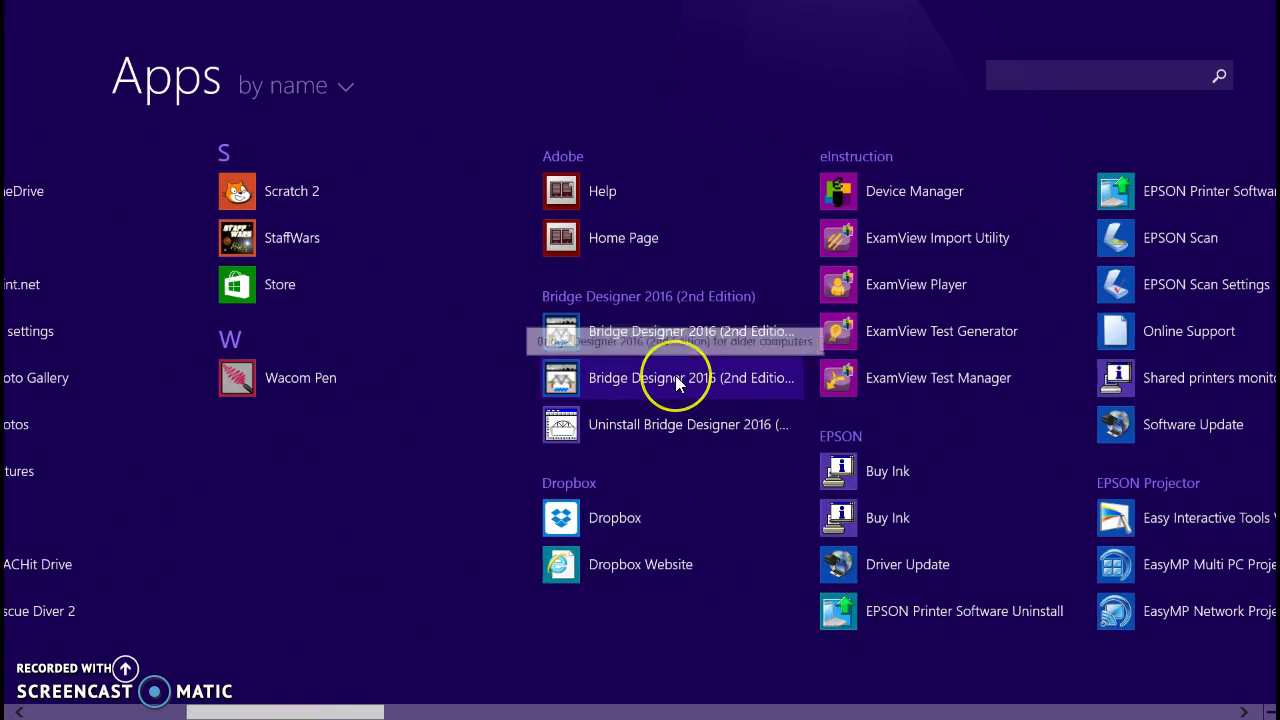
right_click(566, 390)
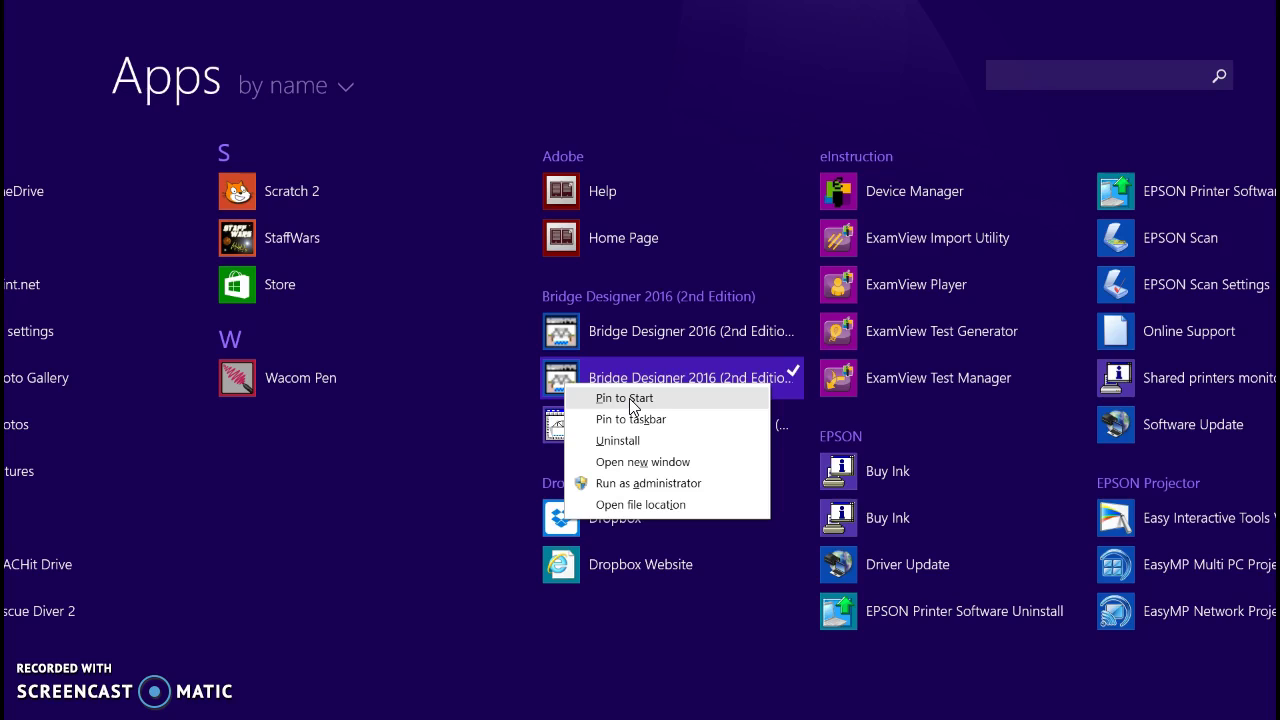
click(630, 401)
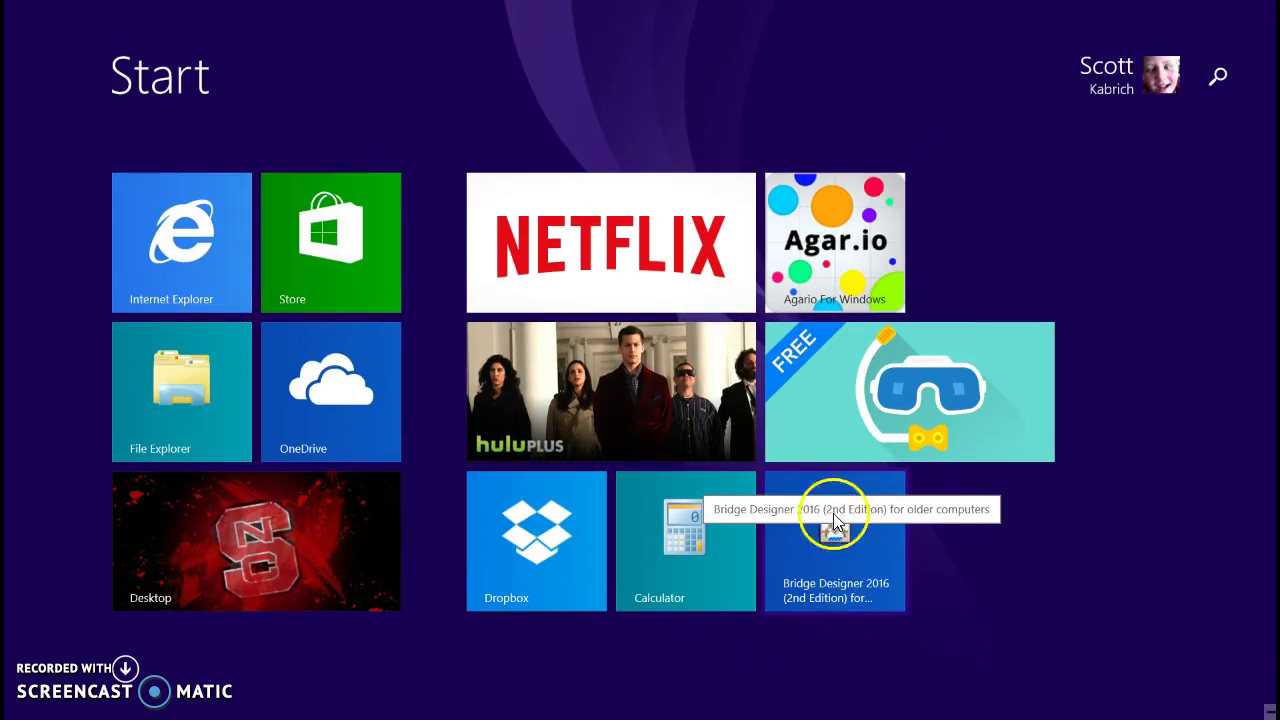
- Place the Bridge Designer tile beside Agar.io, pin the app to the taskbar, and return to the desktop
drag(835, 557, 980, 300)
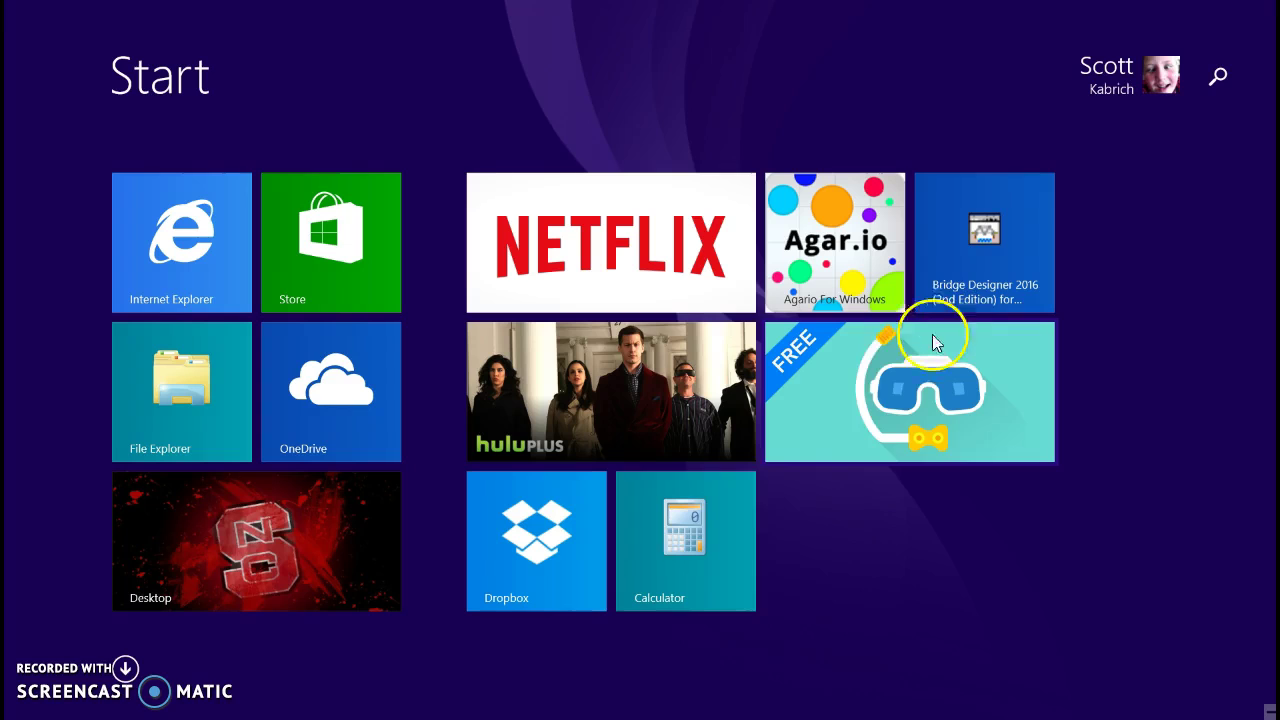
click(124, 668)
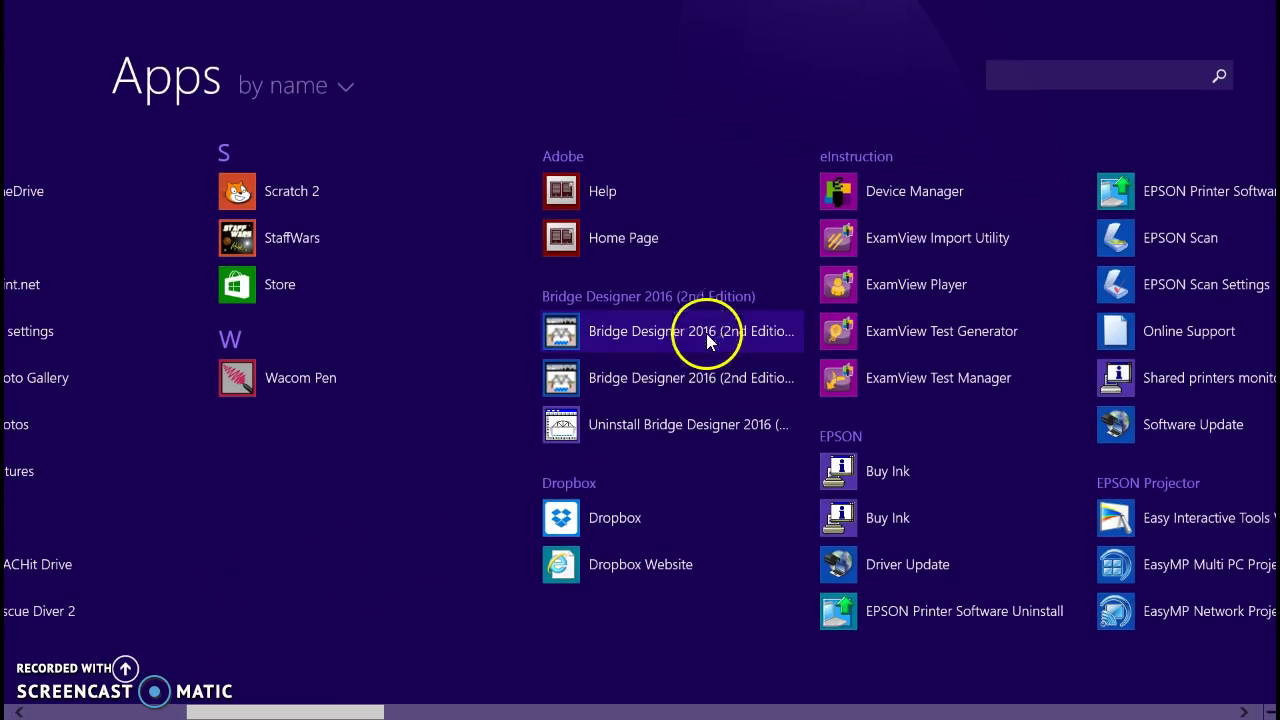
right_click(684, 377)
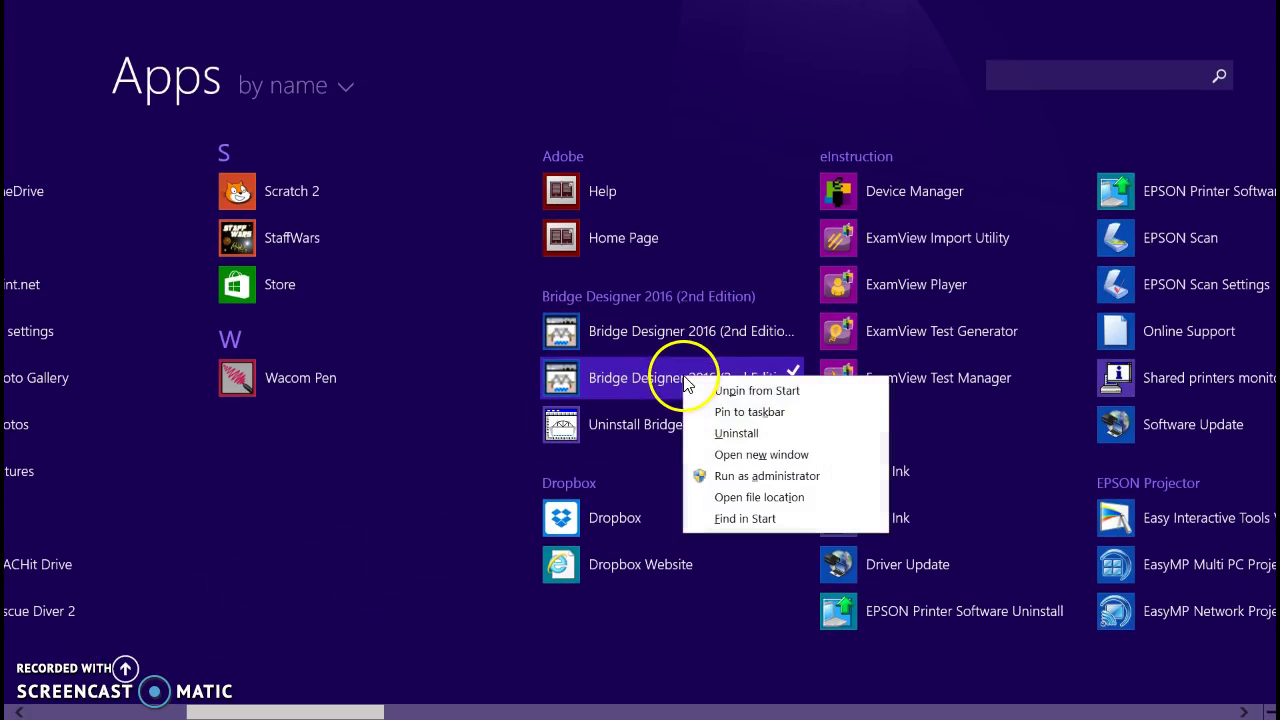
click(722, 414)
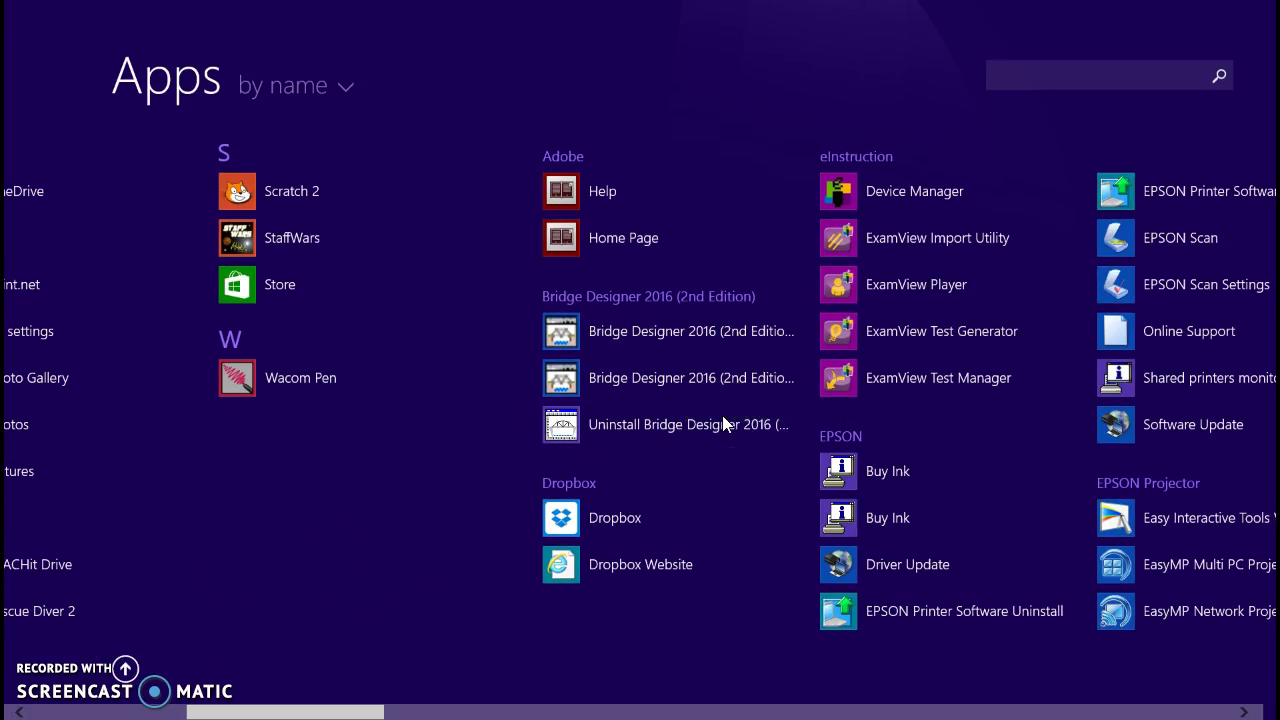
click(124, 668)
click(234, 514)
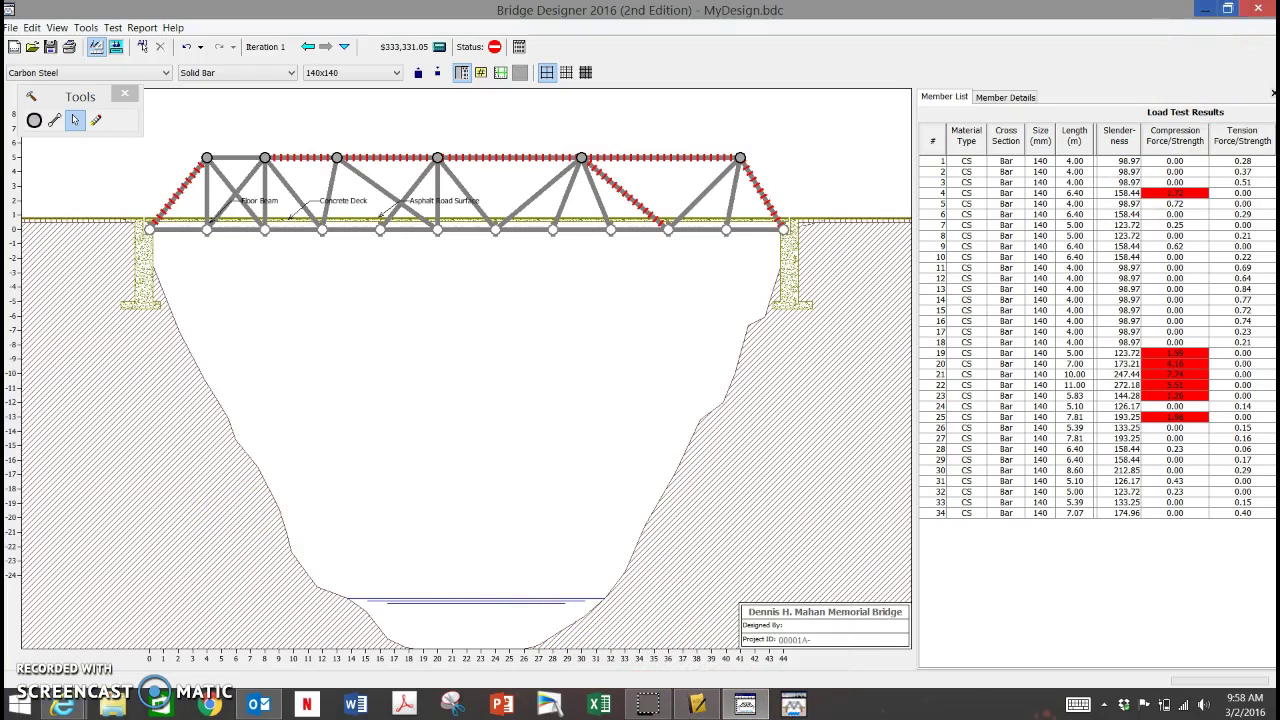
- Close Bridge Designer, discarding MyDesign.bdc without saving
click(1258, 12)
click(636, 368)
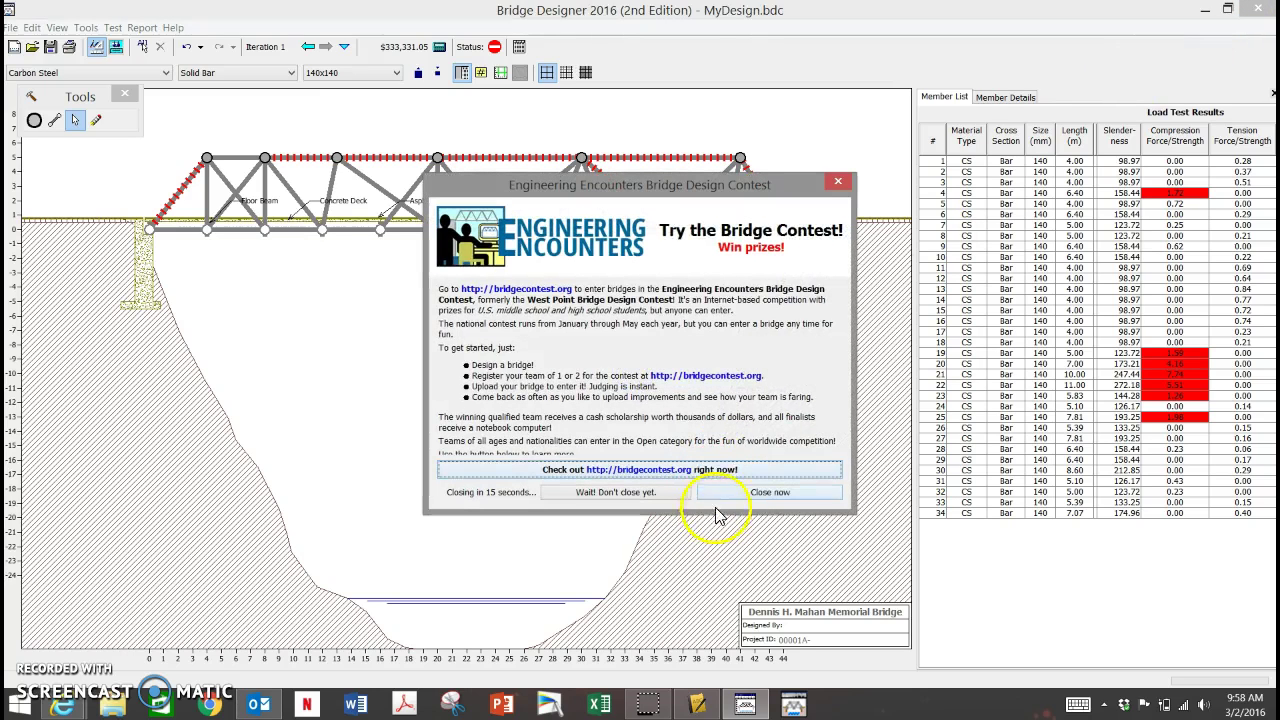
click(756, 495)
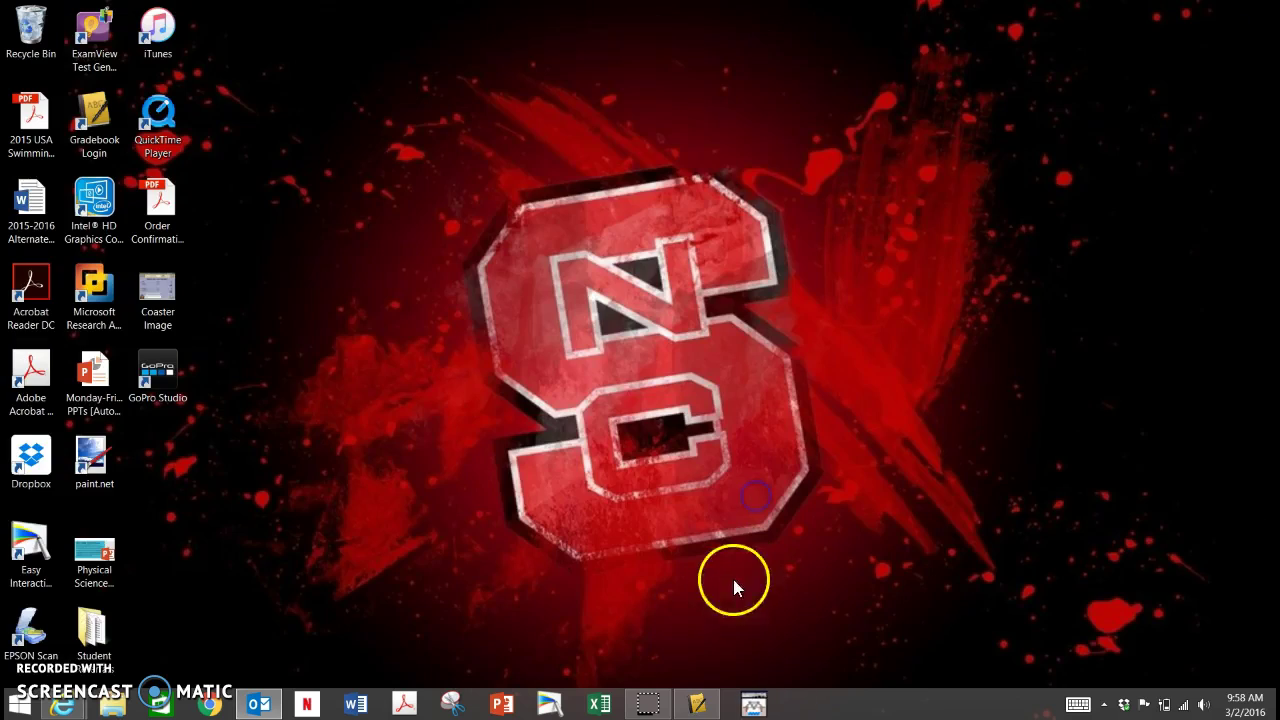
- Relaunch Bridge Designer from its taskbar pin with an empty design, then close it again
click(746, 705)
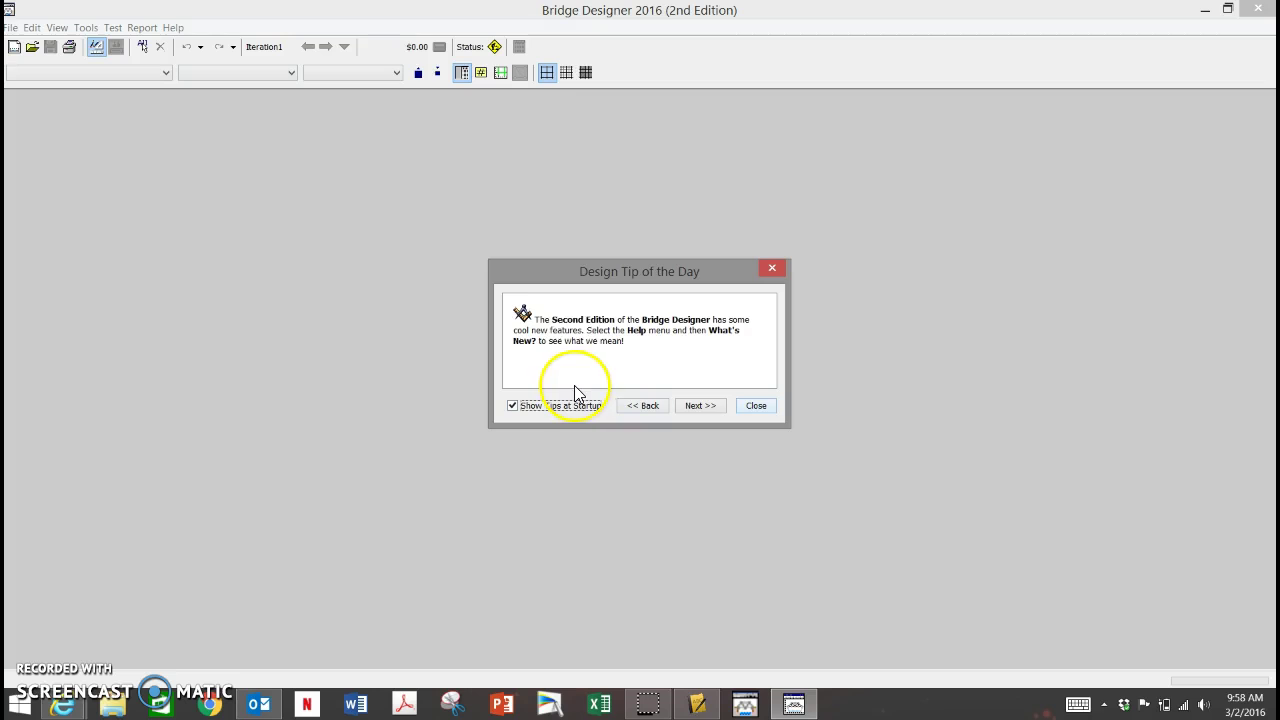
click(773, 268)
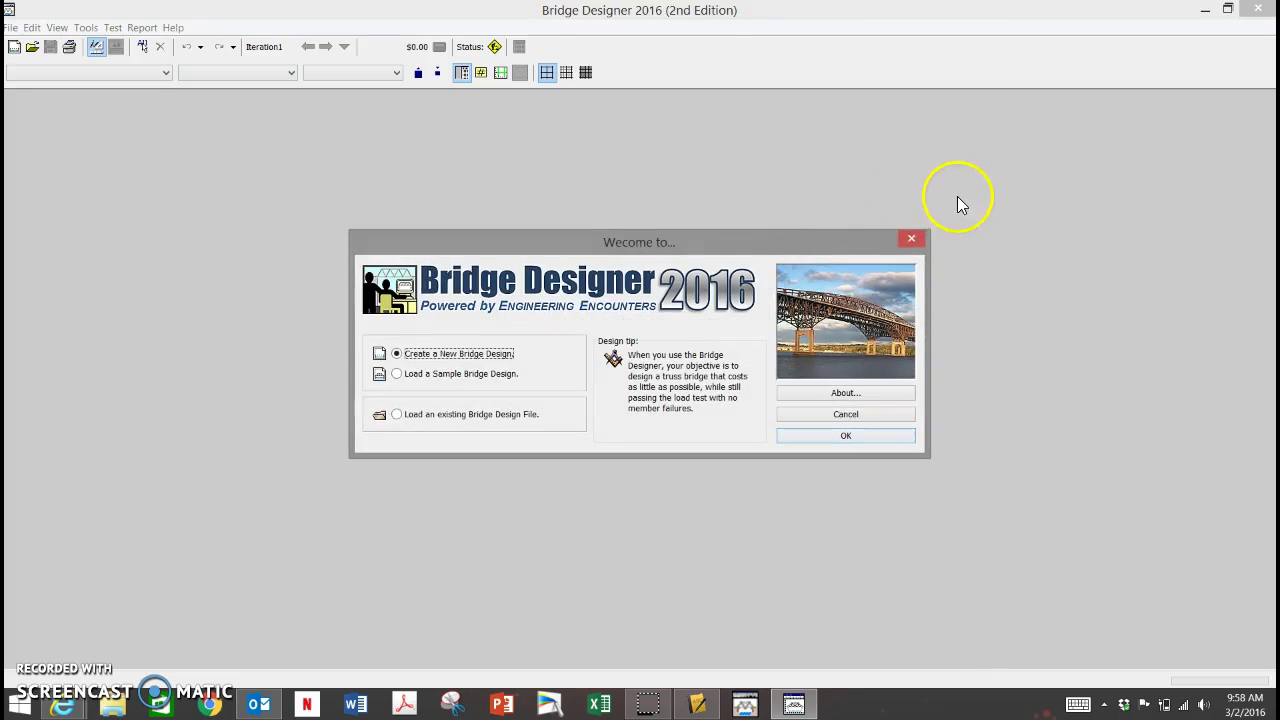
click(910, 243)
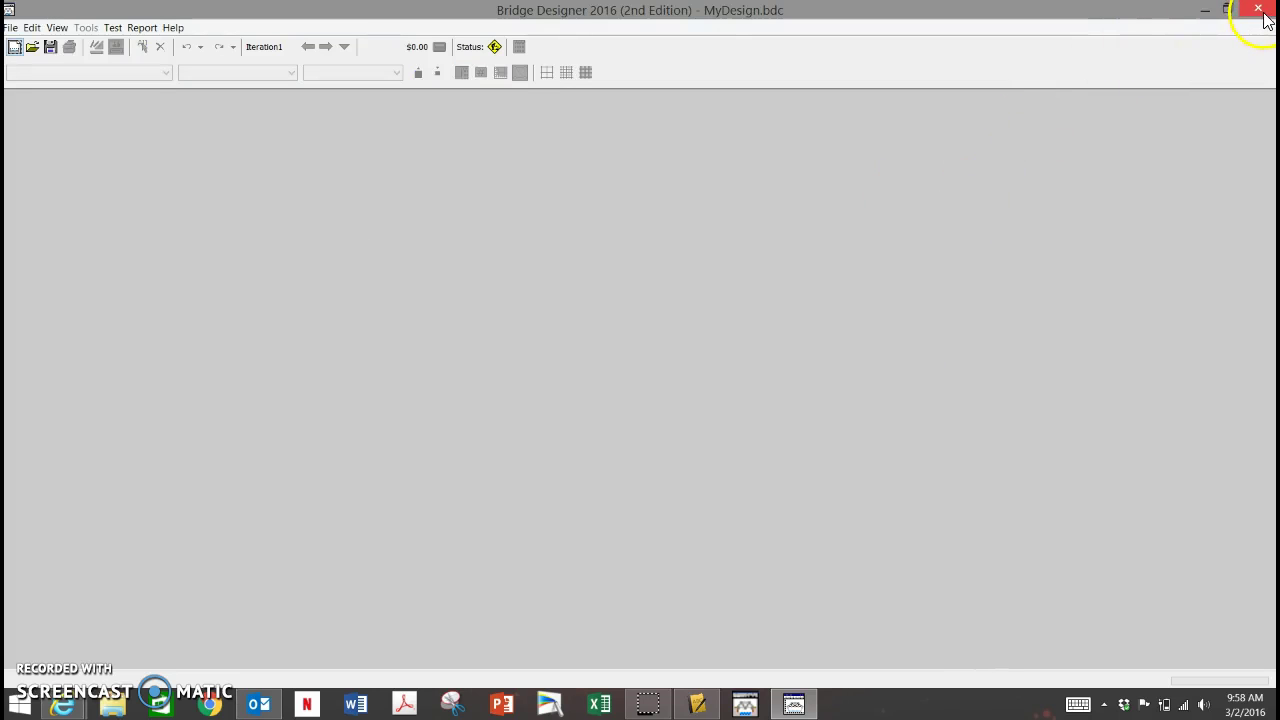
click(1264, 16)
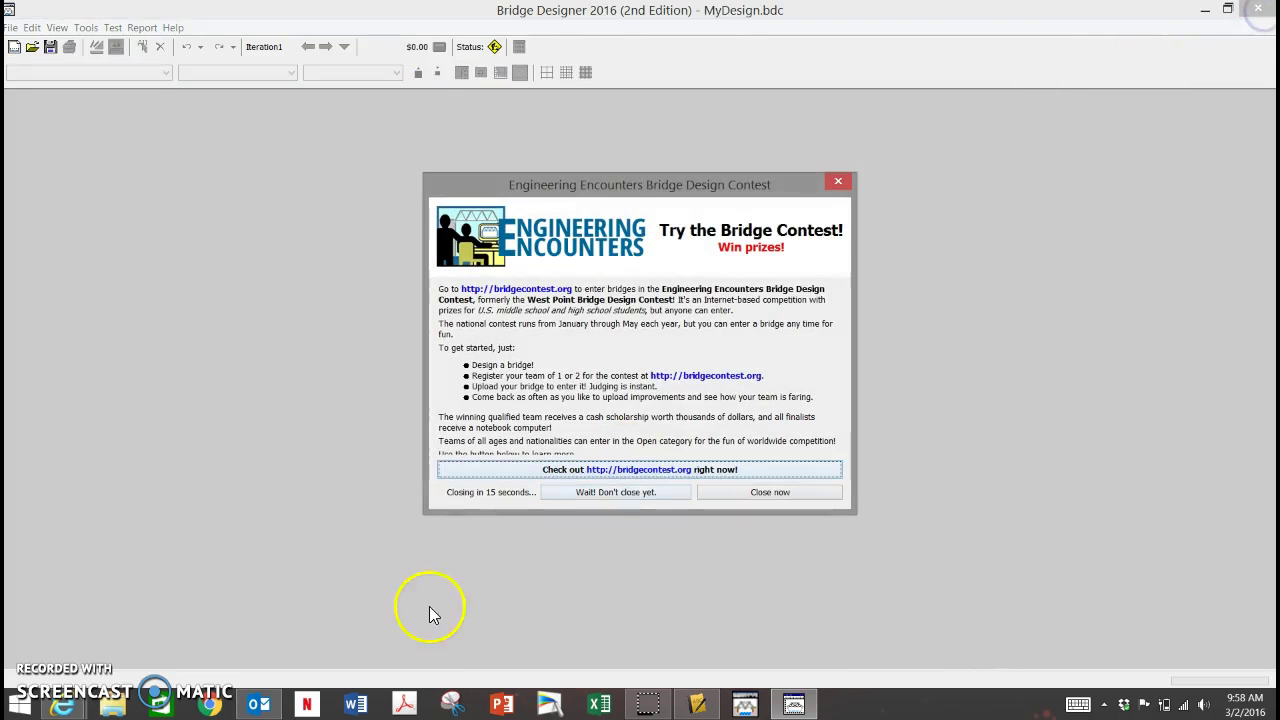
click(741, 492)
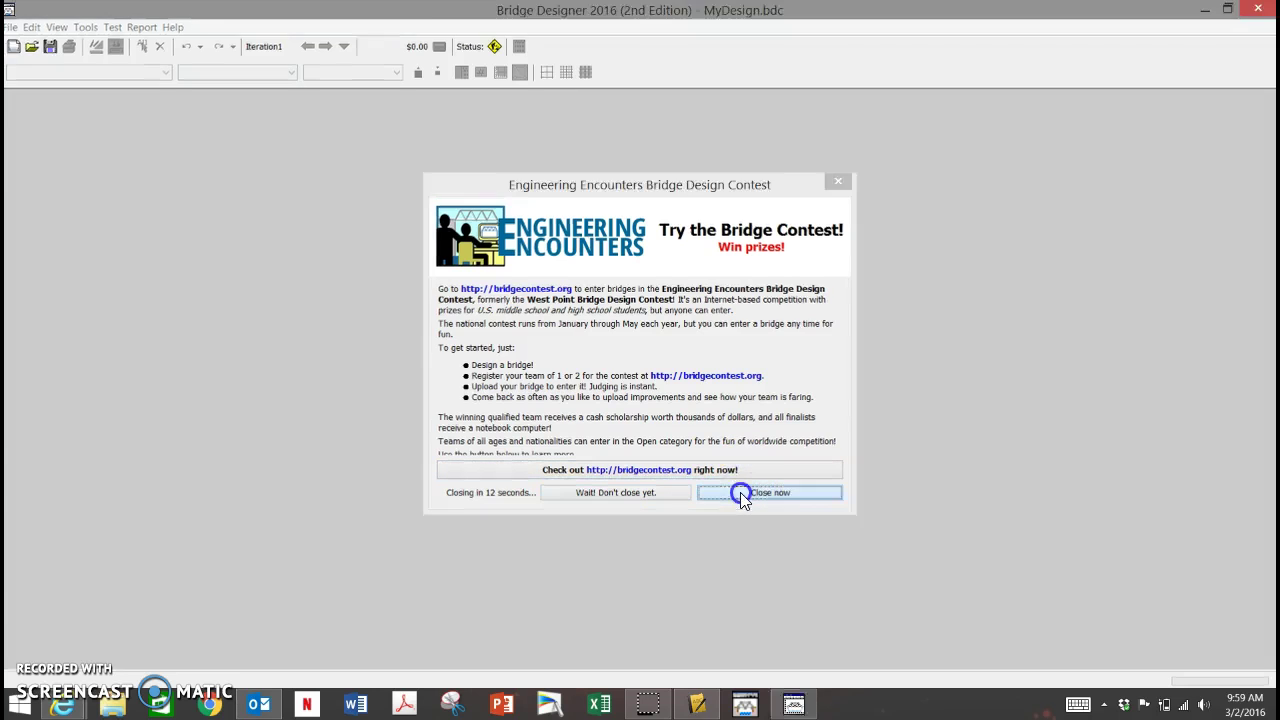